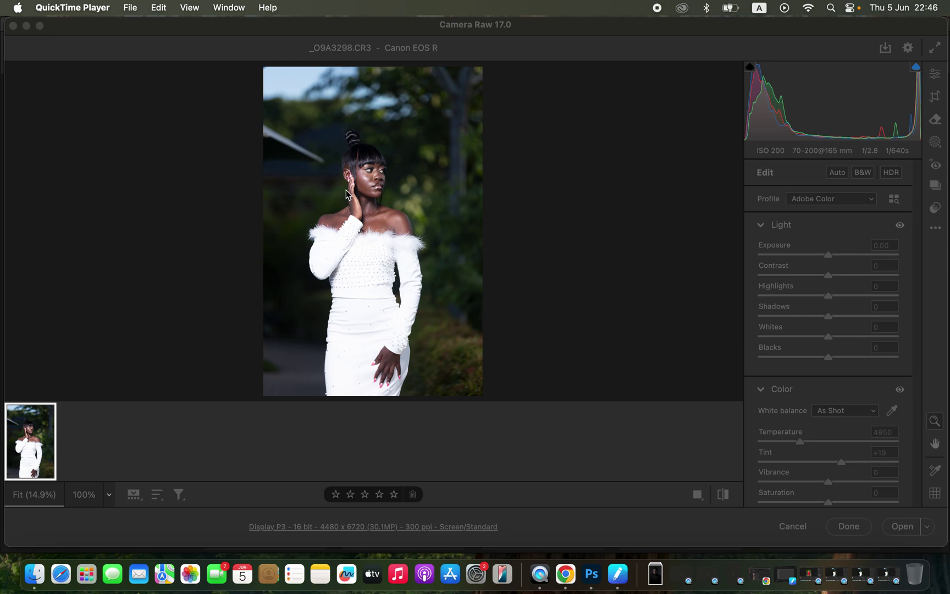
- Bring the Camera Raw editor showing _O9A3298.CR3 to the front
left_click(495, 32)
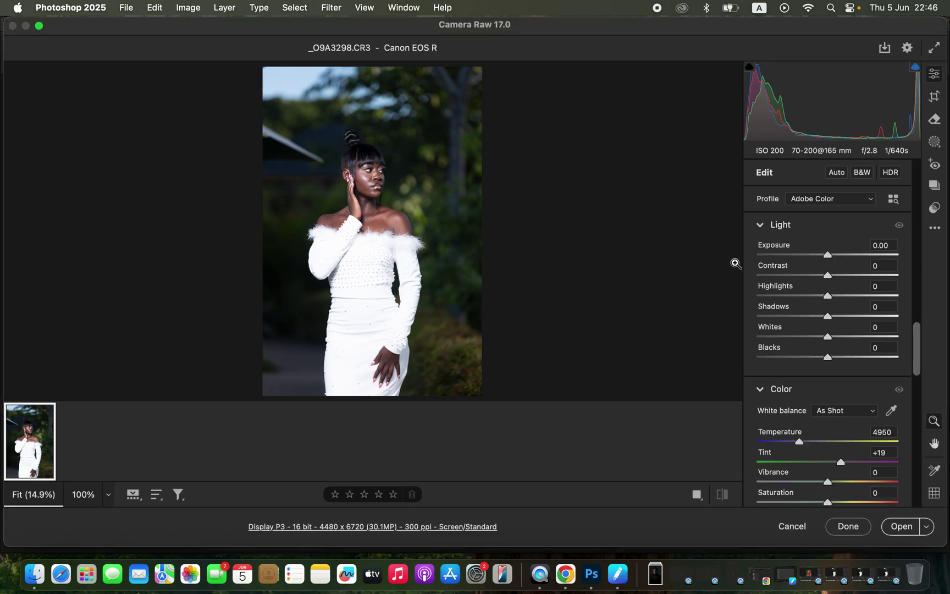
- Lower highlights and whites, lift shadows, deepen blacks and add contrast in the Light panel
left_click_drag(794, 297, 776, 295)
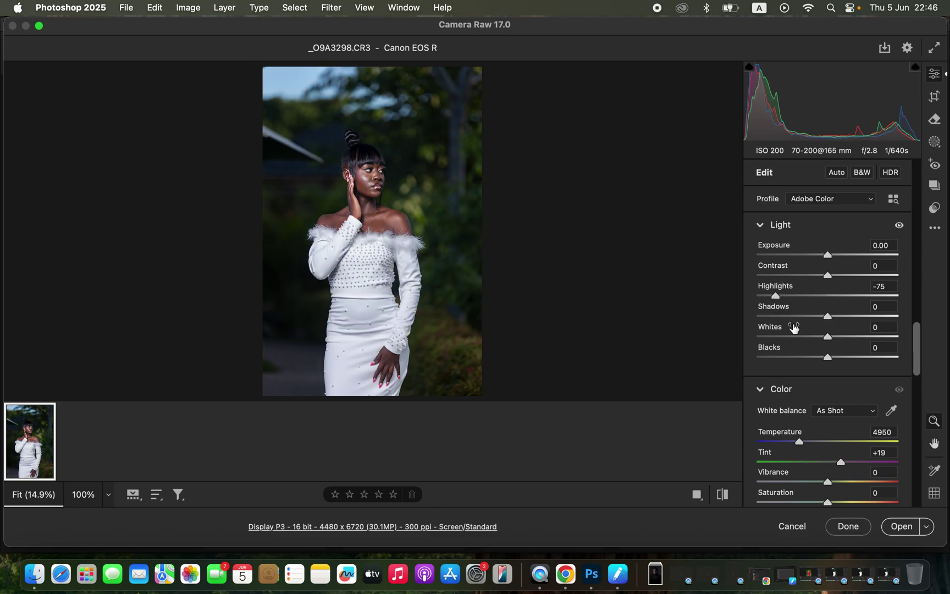
left_click_drag(800, 337, 793, 337)
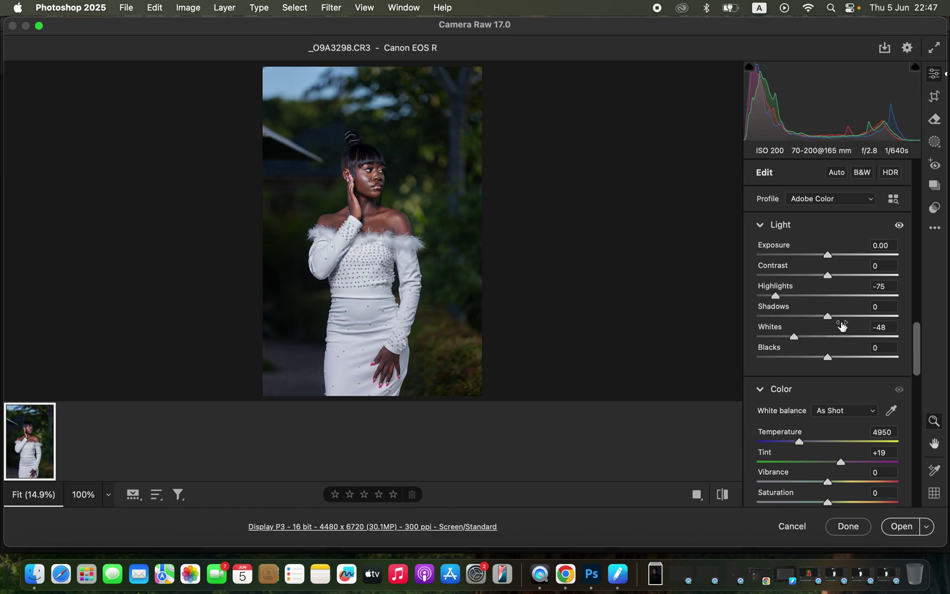
left_click_drag(836, 318, 852, 316)
left_click_drag(819, 361, 807, 360)
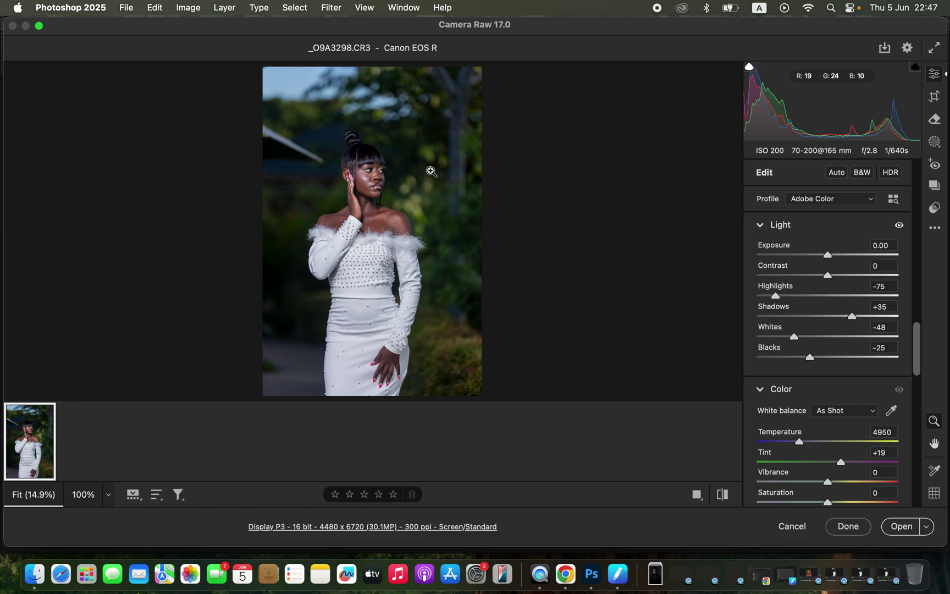
mouse_move(828, 276)
left_mouse_down()
mouse_move(837, 276)
mouse_move(831, 256)
left_mouse_up()
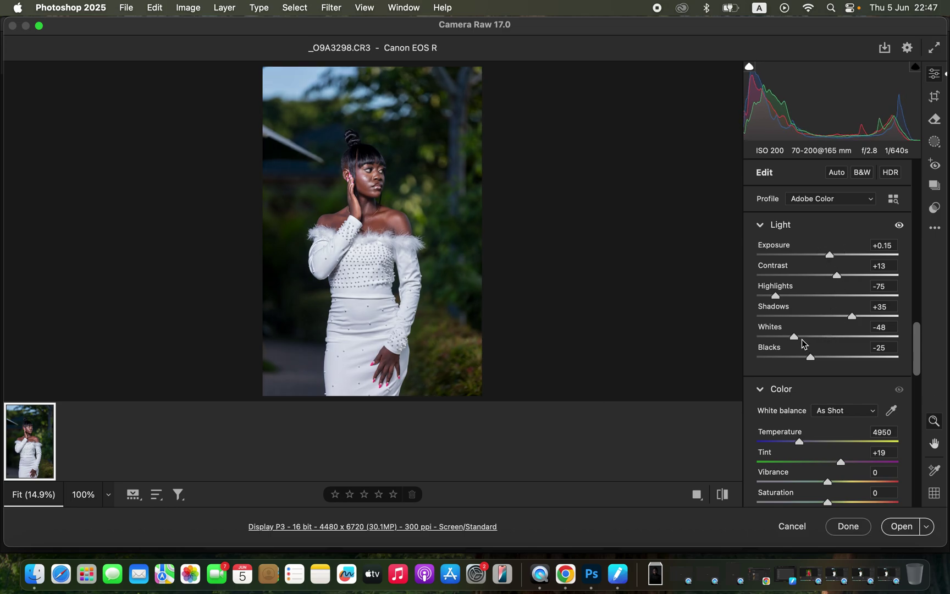
- Refine to Highlights -85, Whites -64, Shadows +41 and warm Temperature to 5600
left_click_drag(791, 337, 781, 336)
left_click_drag(775, 297, 768, 298)
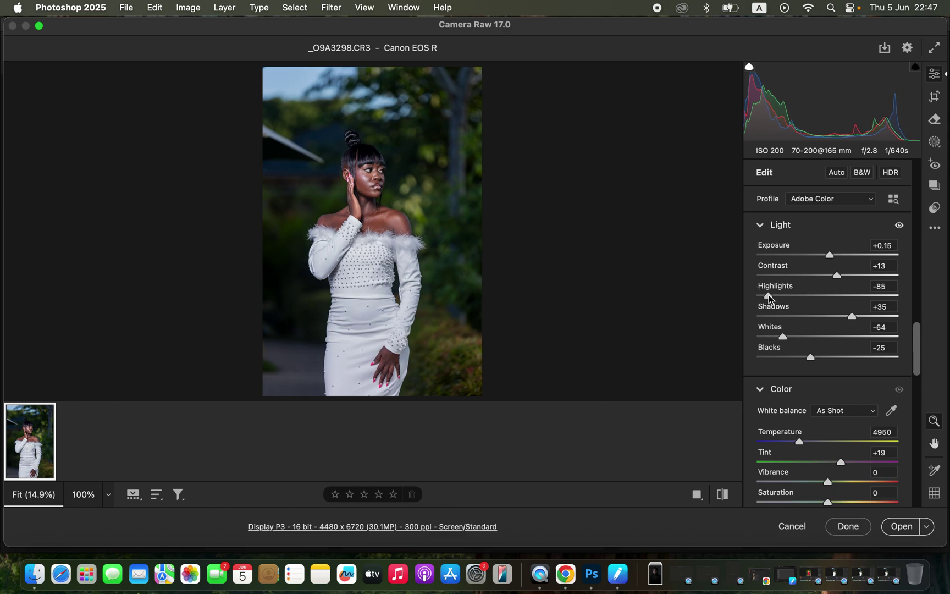
left_click_drag(859, 318, 855, 318)
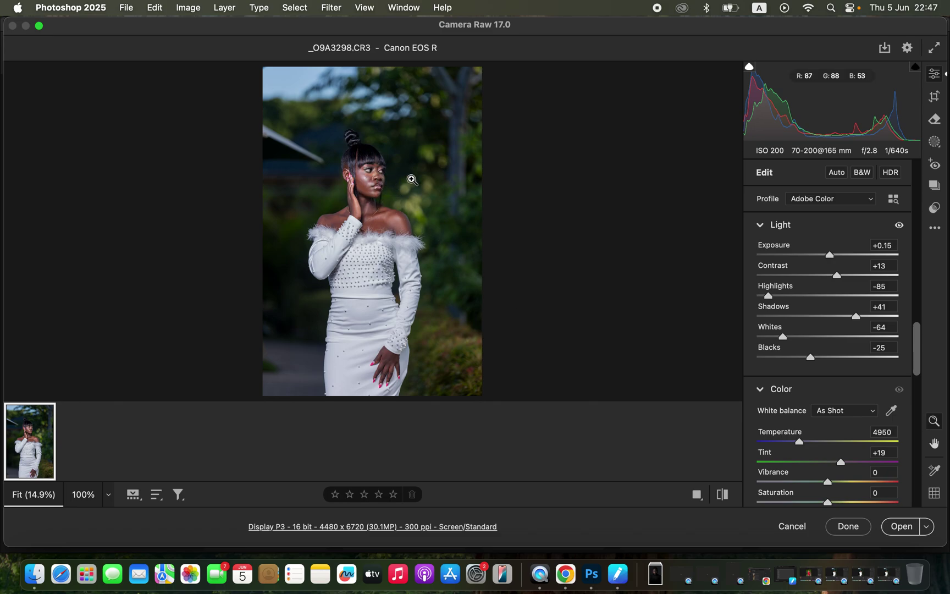
left_click_drag(799, 443, 811, 445)
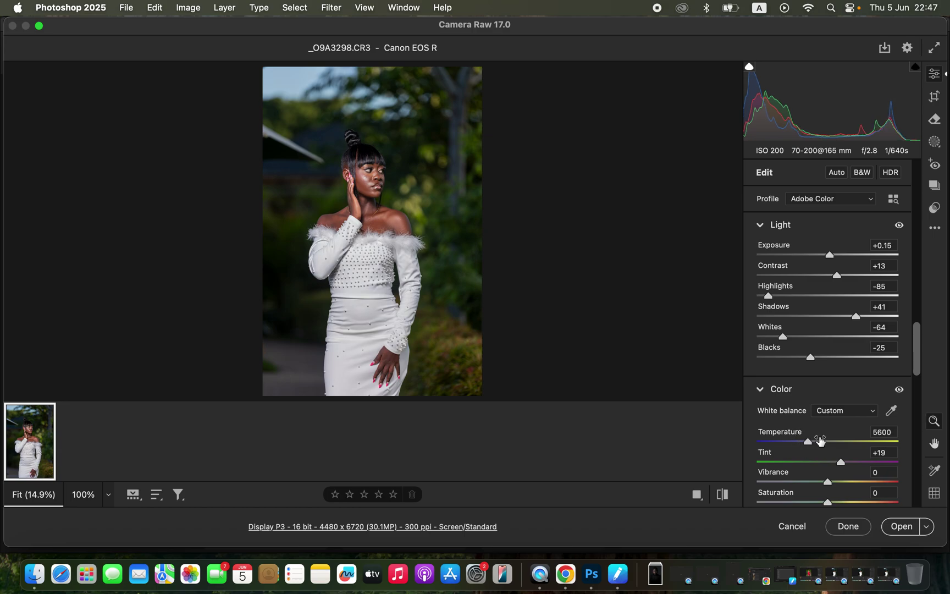
left_click_drag(920, 370, 932, 337)
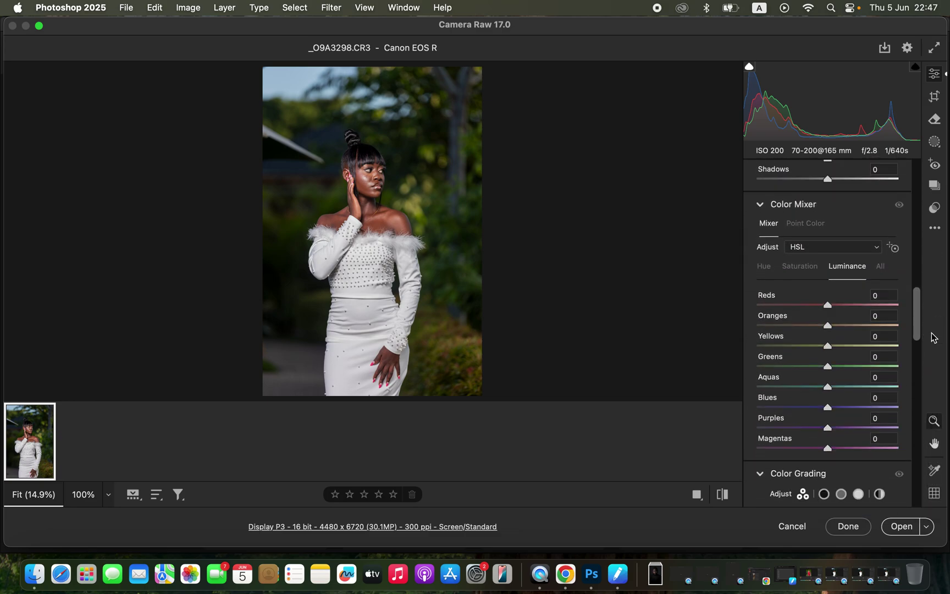
- Shift the Color Mixer hue of Greens to +44 and Yellows to +16
left_click(765, 267)
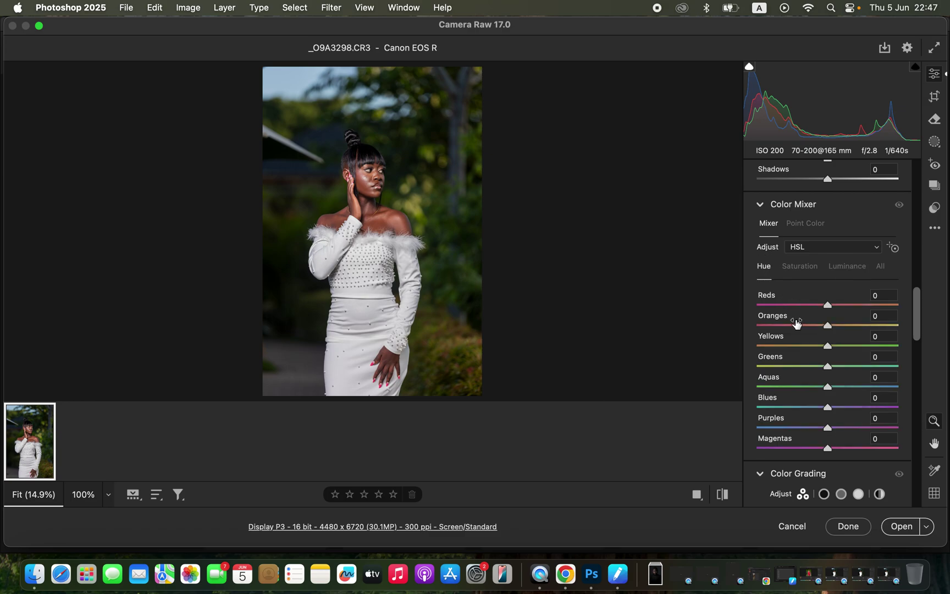
left_click(808, 270)
left_click(848, 270)
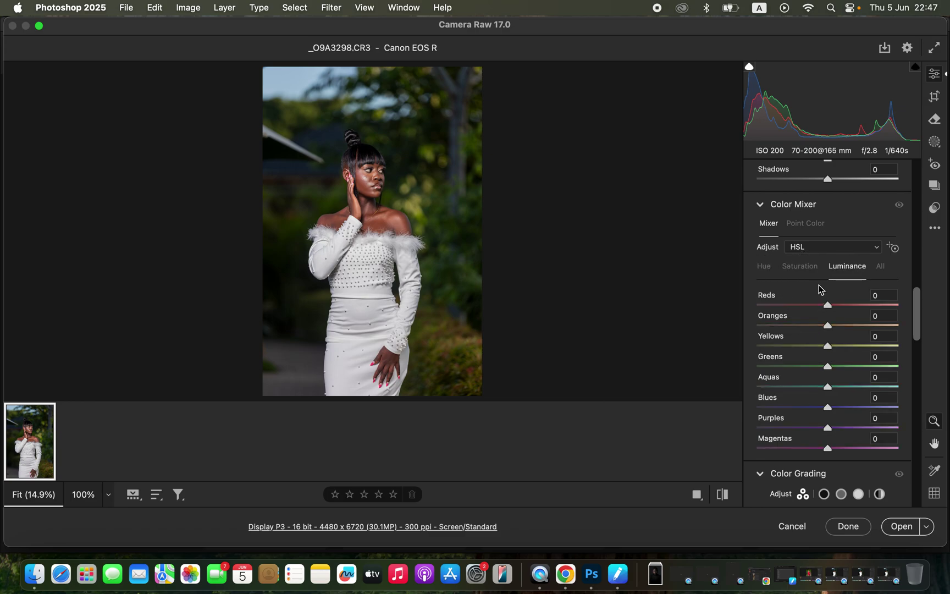
left_click(772, 272)
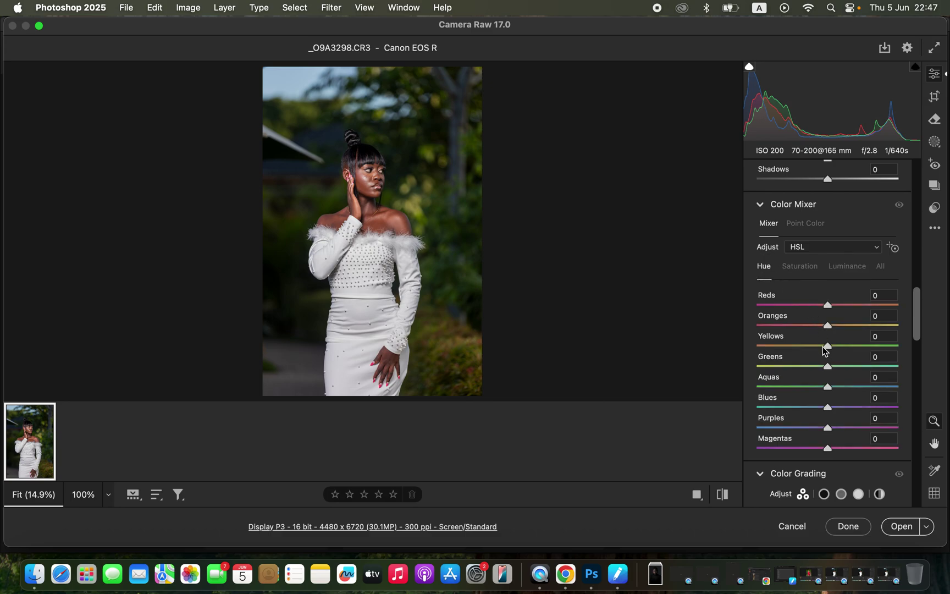
left_click_drag(828, 366, 859, 368)
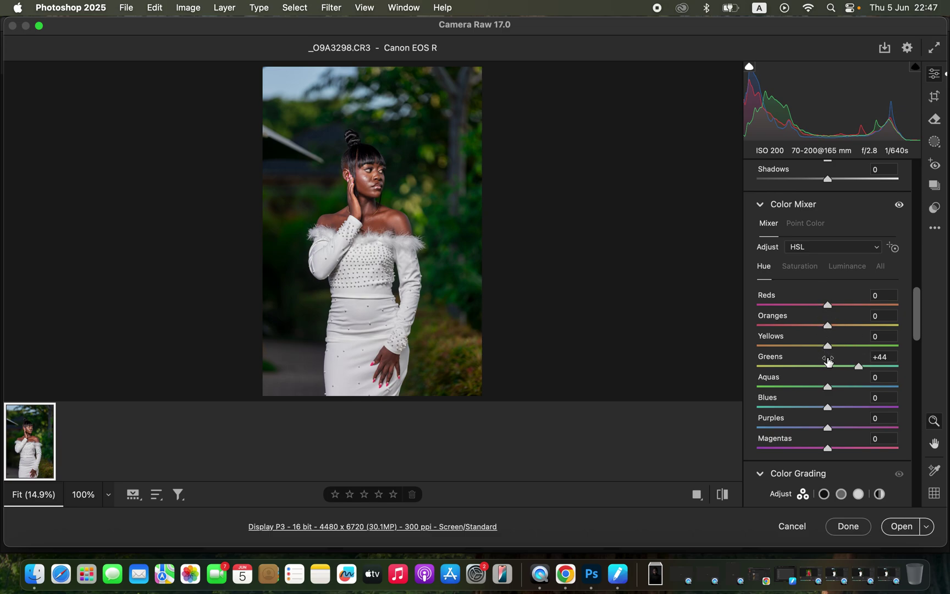
mouse_move(830, 348)
left_mouse_down()
mouse_move(837, 343)
mouse_move(808, 343)
mouse_move(842, 345)
mouse_move(804, 342)
mouse_move(849, 342)
left_mouse_up()
- Set Greens saturation to -18 and Blues saturation to +8
left_click(808, 268)
left_click_drag(827, 366, 815, 370)
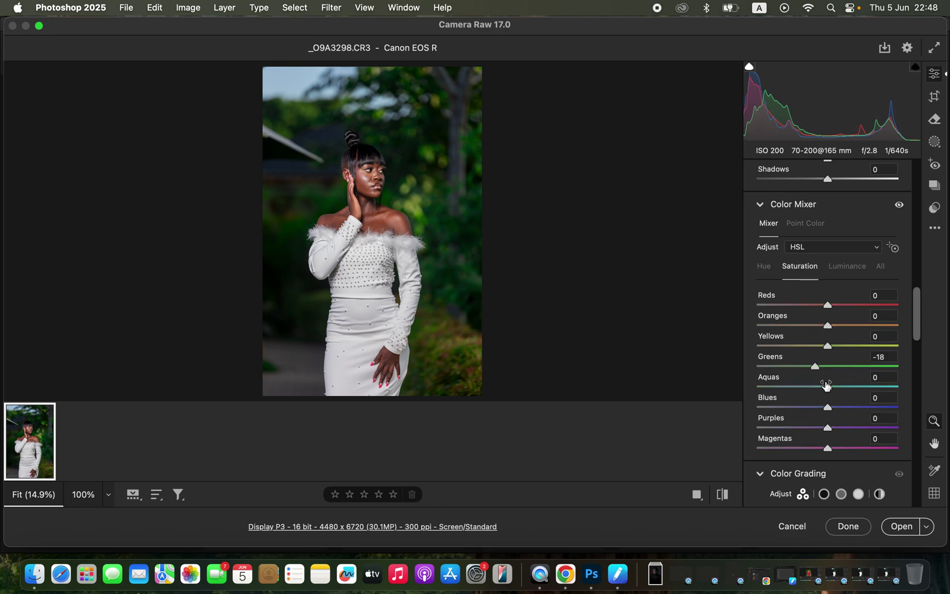
left_click(831, 410)
left_click_drag(831, 409, 835, 409)
- Darken Blues luminance to -26 and brighten Greens luminance to +52
left_click(847, 266)
mouse_move(826, 408)
left_mouse_down()
mouse_move(795, 411)
mouse_move(809, 411)
left_mouse_up()
left_click_drag(841, 367, 865, 367)
left_click_drag(917, 340, 930, 507)
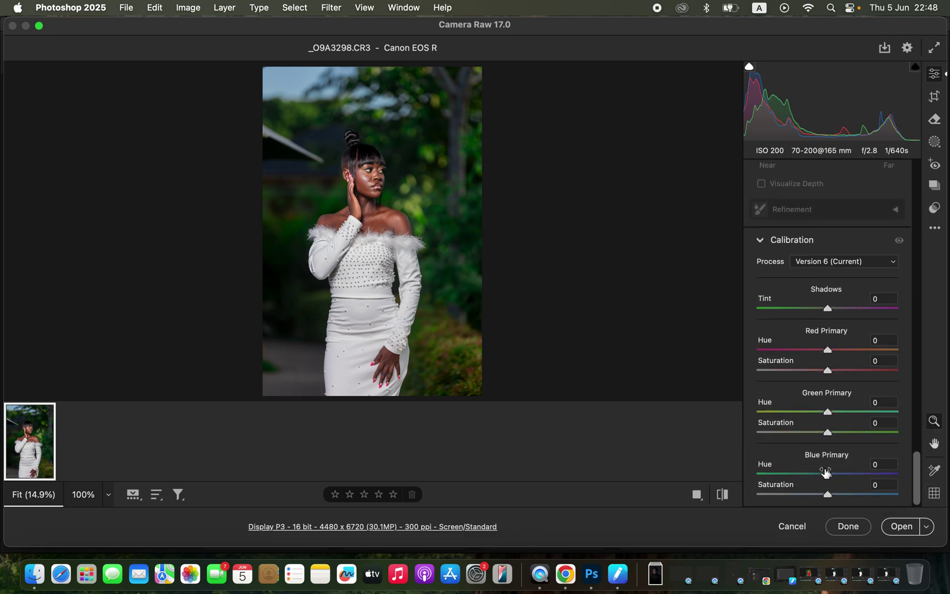
- Raise Blue Primary saturation to +16, compare before/after, and open the photo in Photoshop
mouse_move(828, 495)
left_mouse_down()
mouse_move(862, 500)
mouse_move(842, 496)
left_mouse_up()
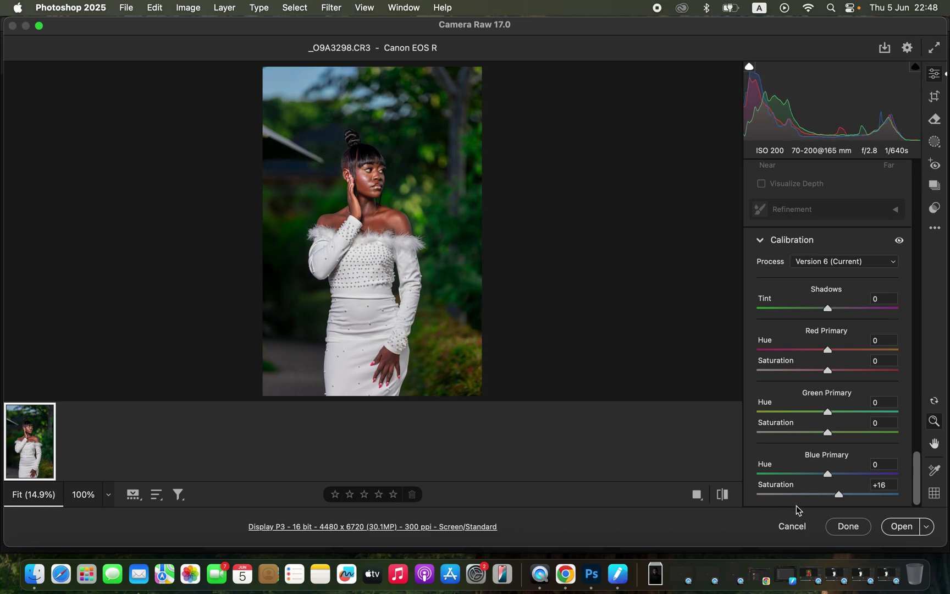
left_click(722, 494)
left_click(722, 495)
left_click(902, 527)
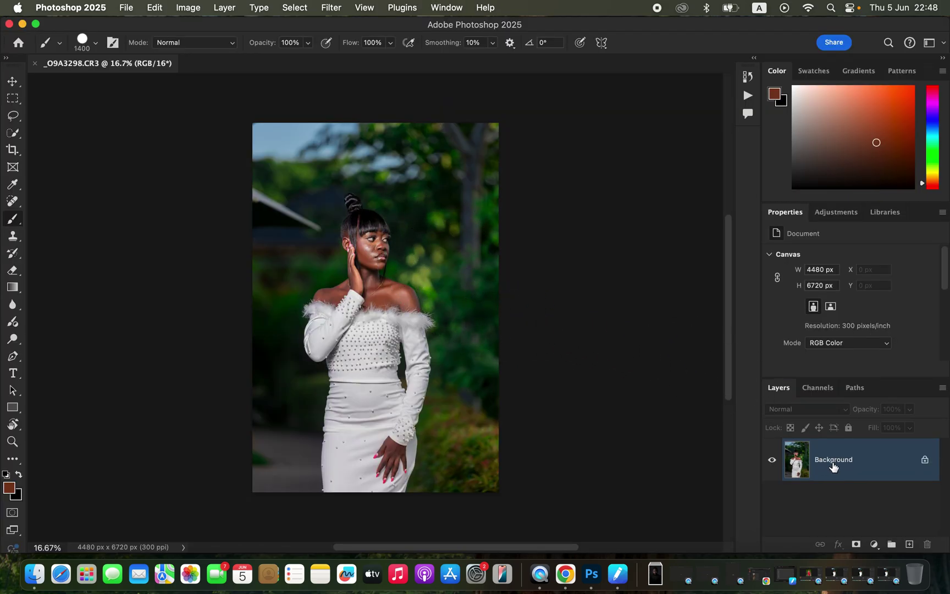
- Duplicate the photo and rename the first copy COLOR
key("ctrl+j")
key("ctrl+j")
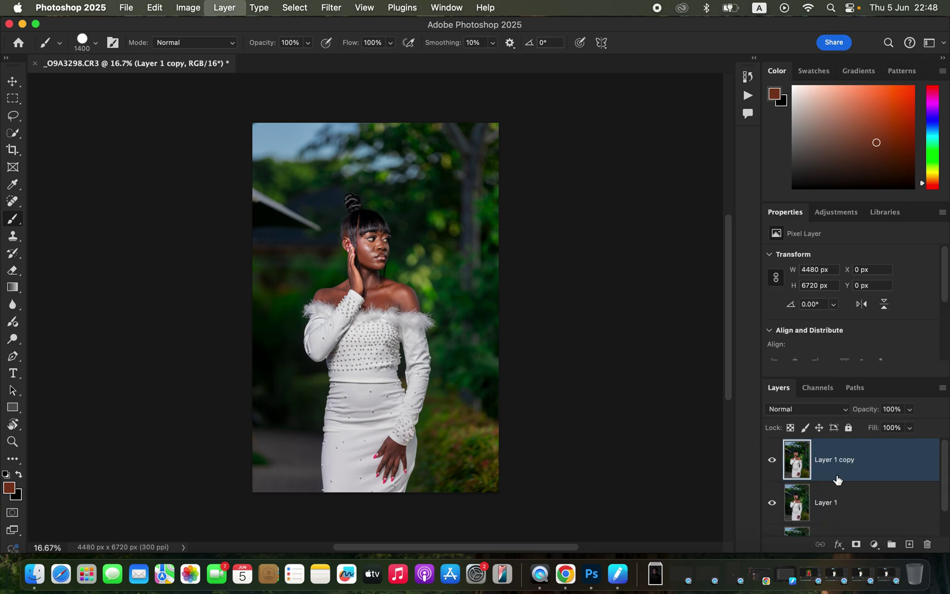
left_click(836, 506)
double_click(835, 506)
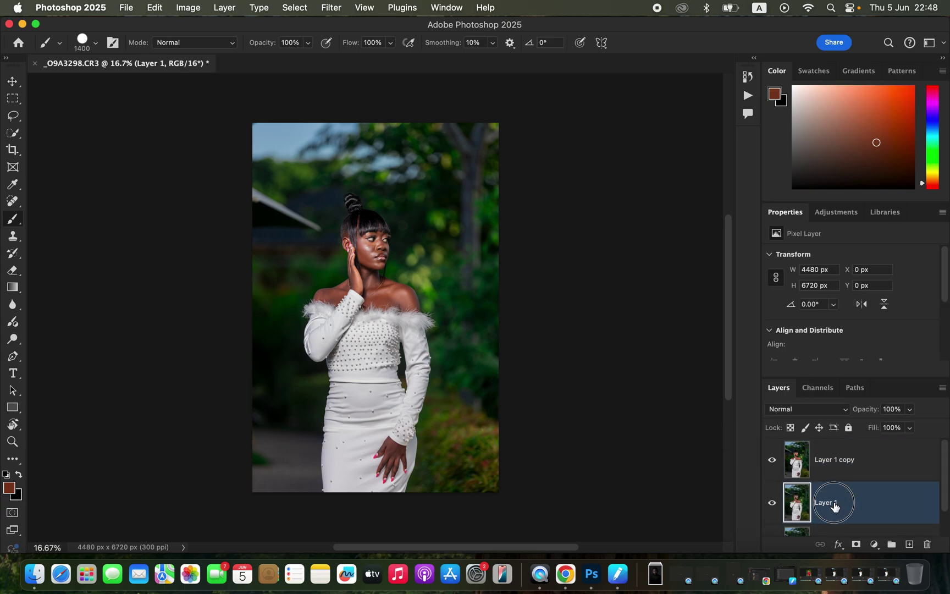
type("cOLOR")
key("Return")
- Rename the second copy TEXTURE, select COLOR, and hide TEXTURE
left_click(843, 470)
double_click(835, 459)
type("T")
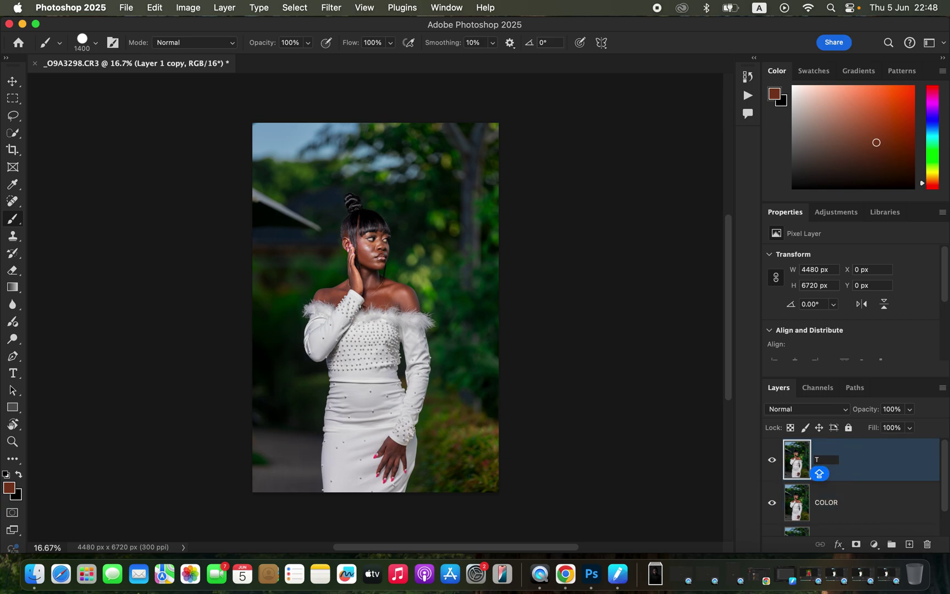
type("EXTURE")
key("Return")
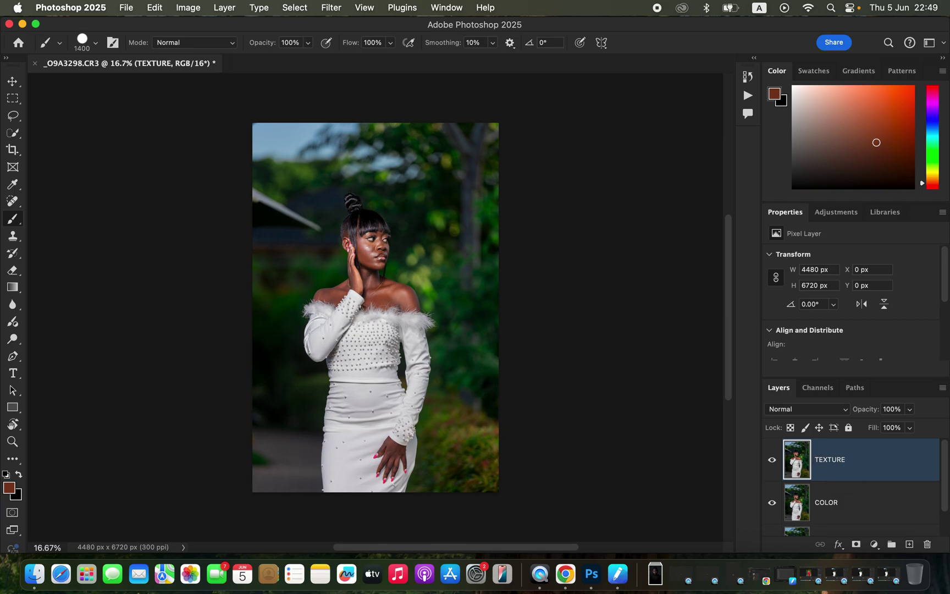
left_click(878, 512)
left_click(772, 460)
- Apply a 3.0-pixel Gaussian Blur to COLOR and make TEXTURE visible again
left_click(332, 8)
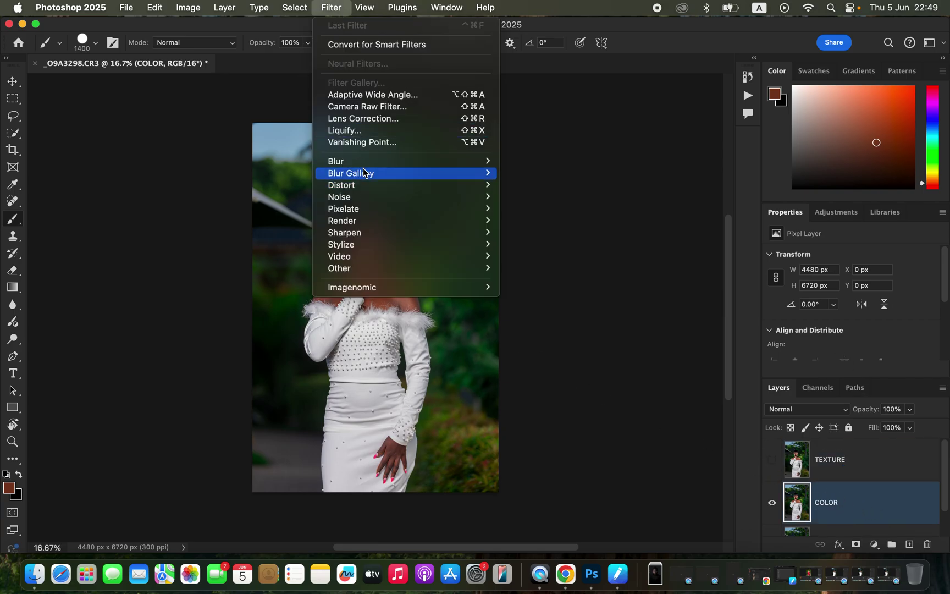
mouse_move(366, 161)
left_click(562, 212)
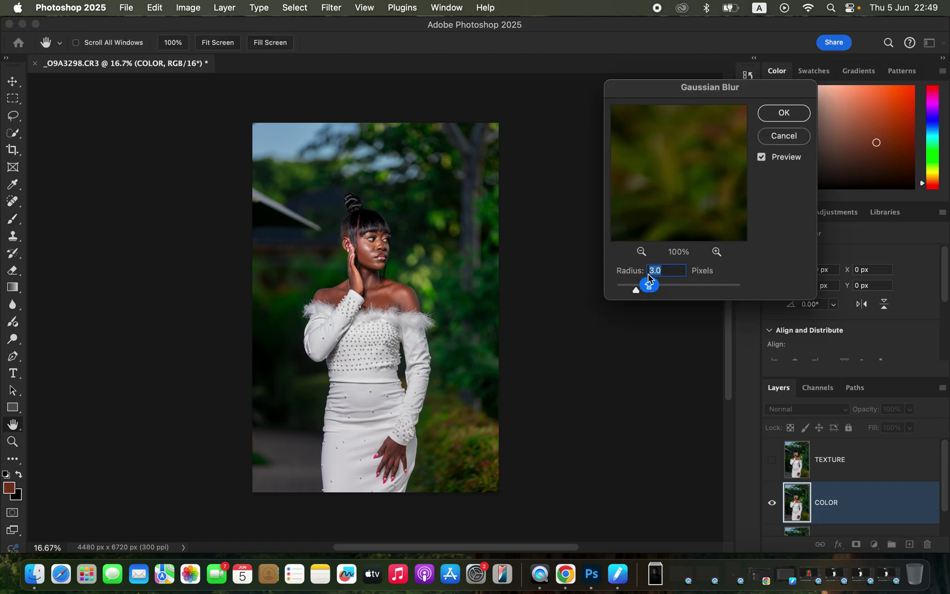
left_click_drag(635, 292, 551, 286)
left_click(370, 252)
left_click(616, 292)
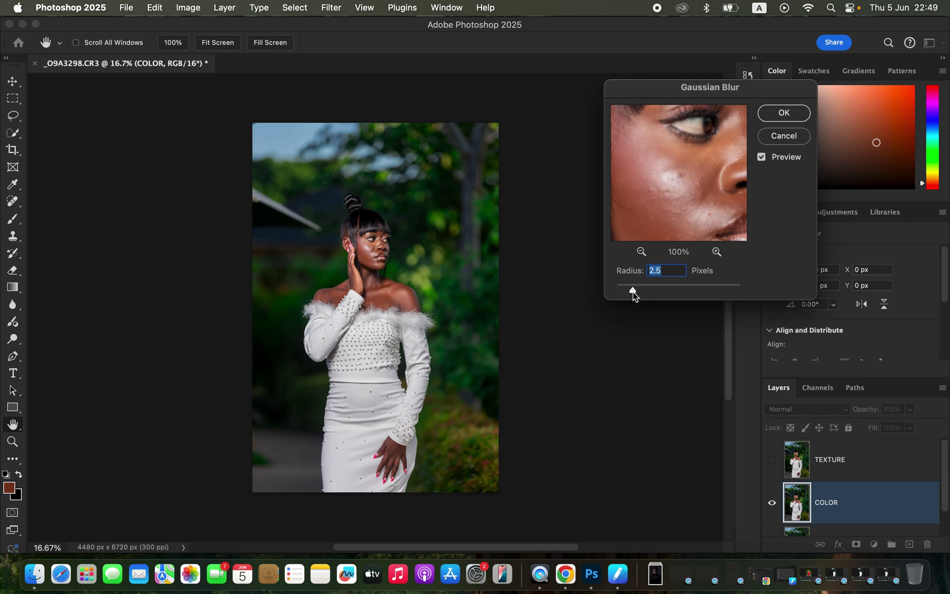
left_click_drag(674, 197, 648, 134)
key("Return")
key("b")
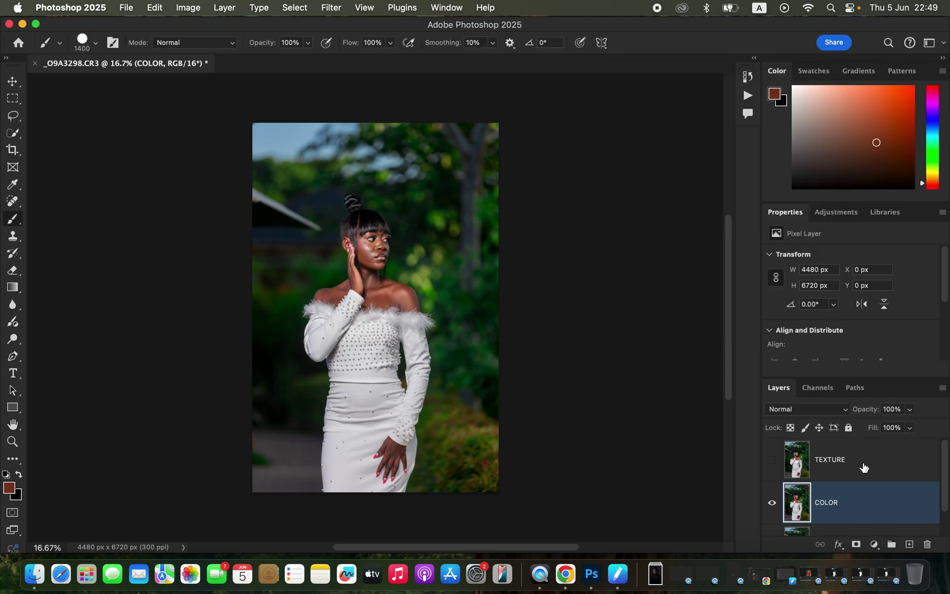
left_click(863, 466)
left_click(771, 460)
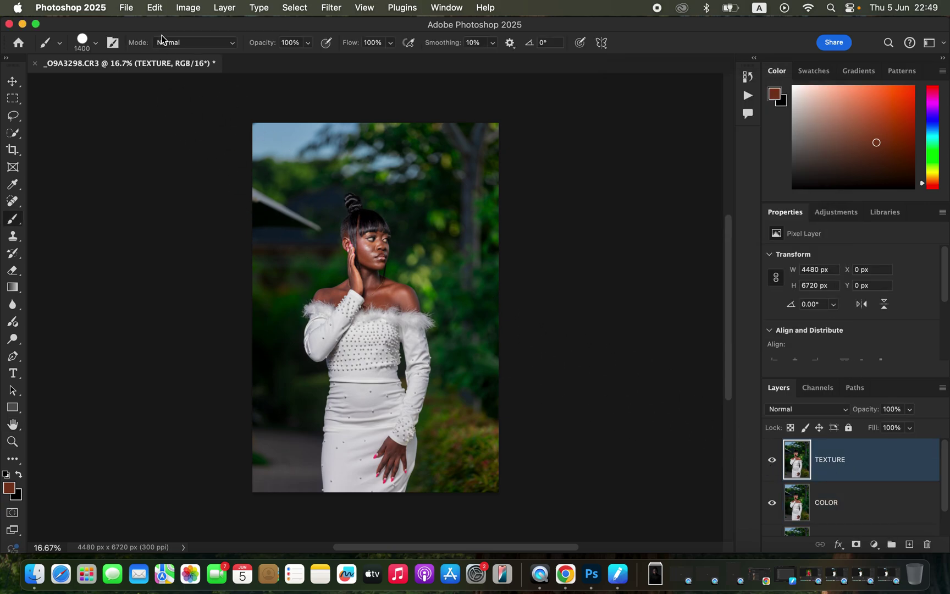
- Start Apply Image on TEXTURE with COLOR as source, Add blending and Invert
left_click(188, 8)
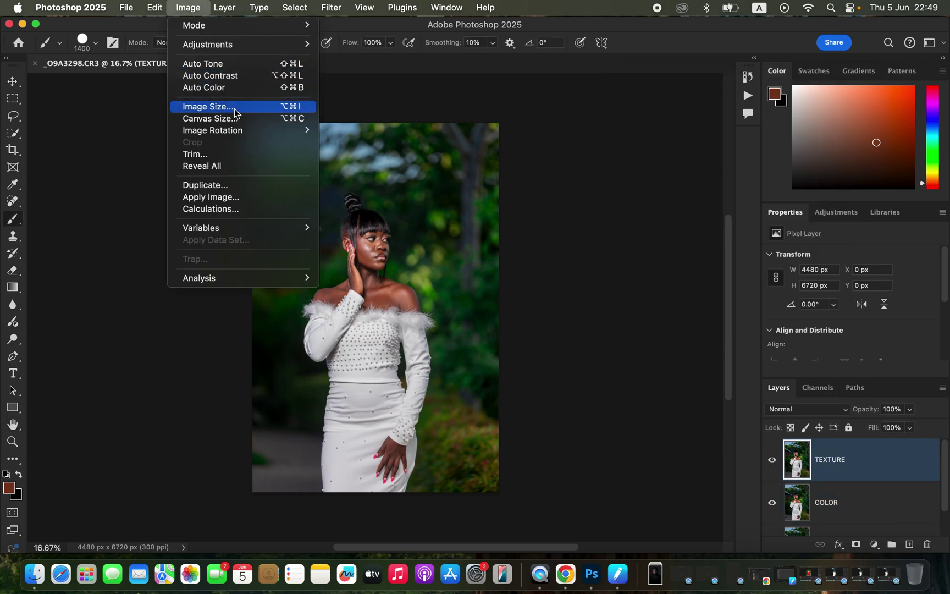
left_click(237, 199)
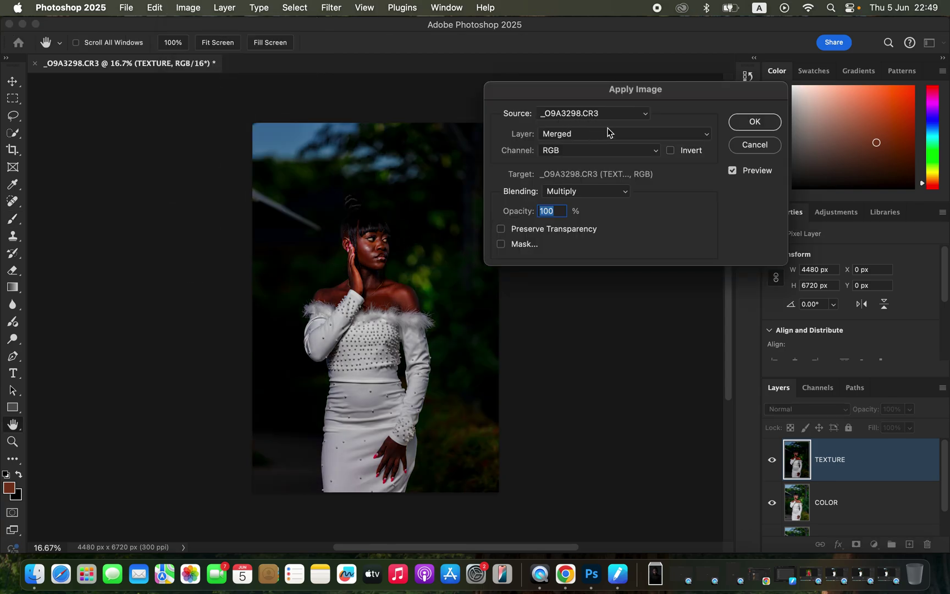
left_click(580, 136)
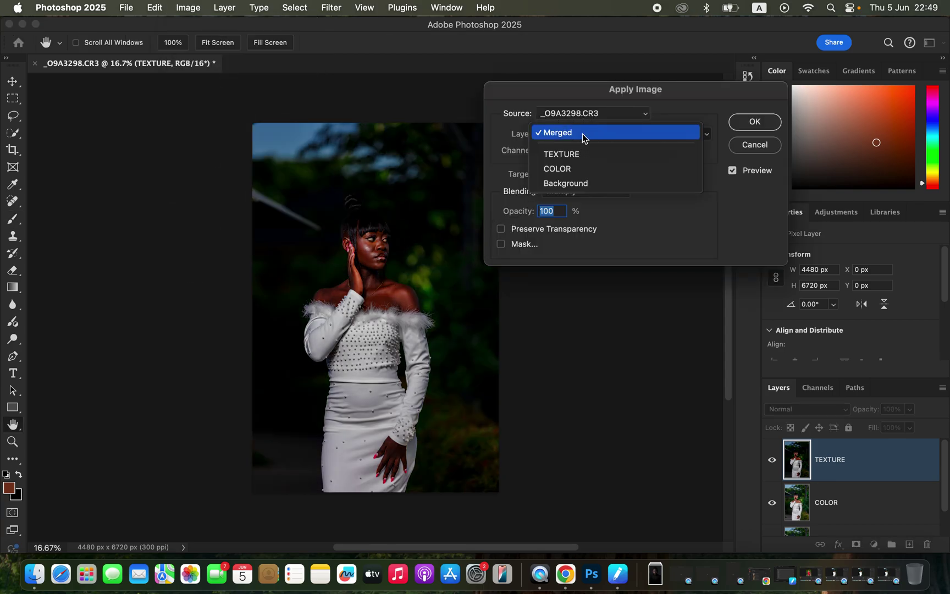
left_click(586, 171)
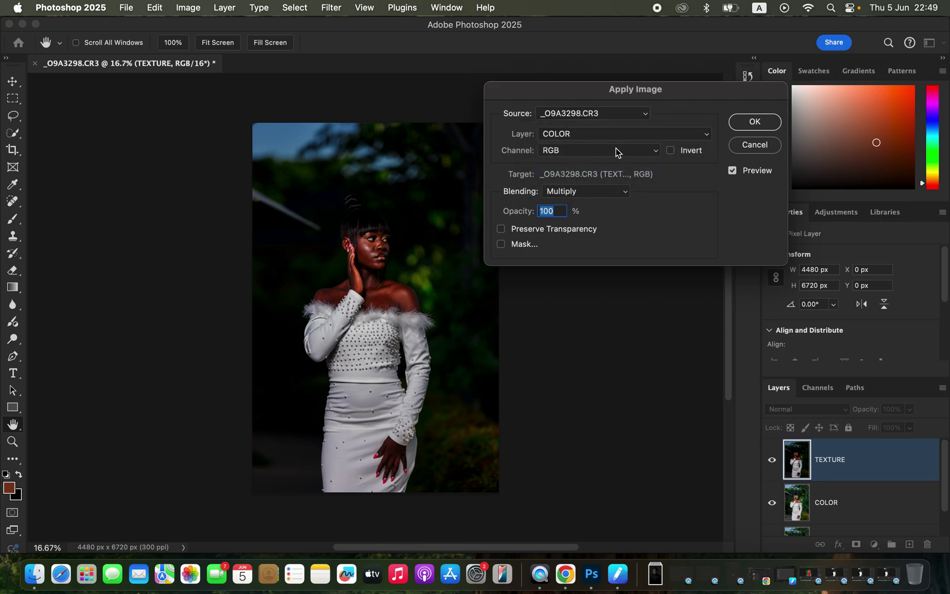
left_click(585, 192)
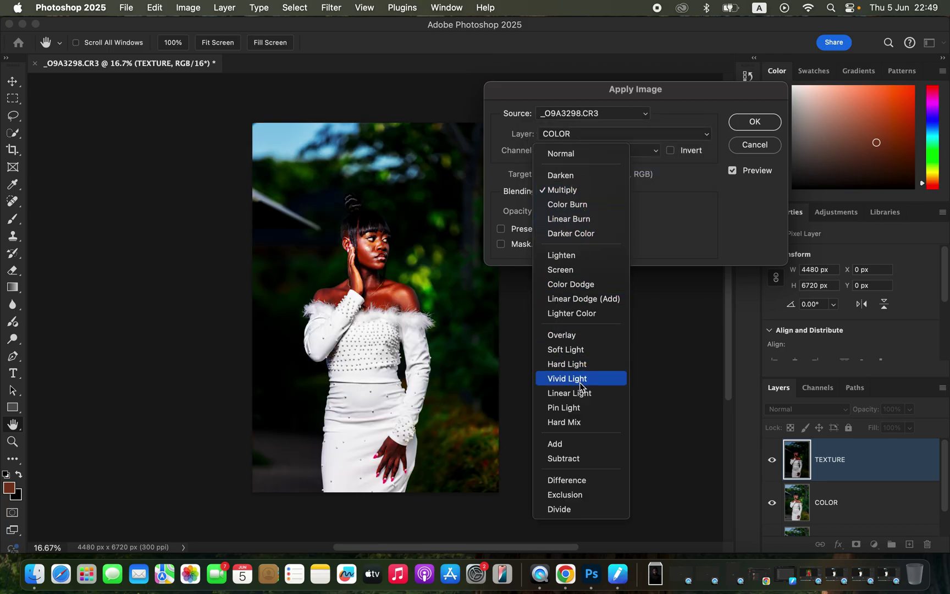
left_click(575, 443)
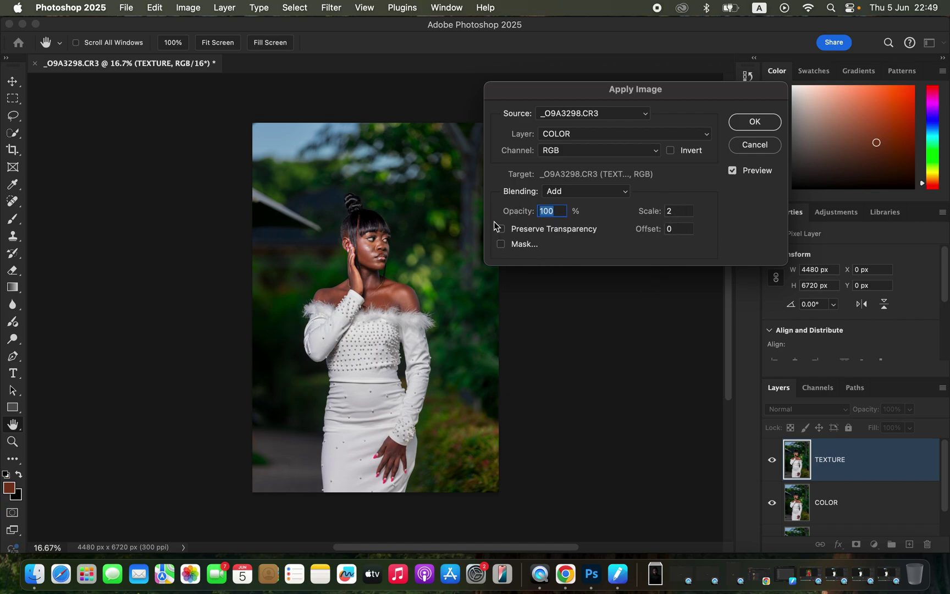
left_click(671, 152)
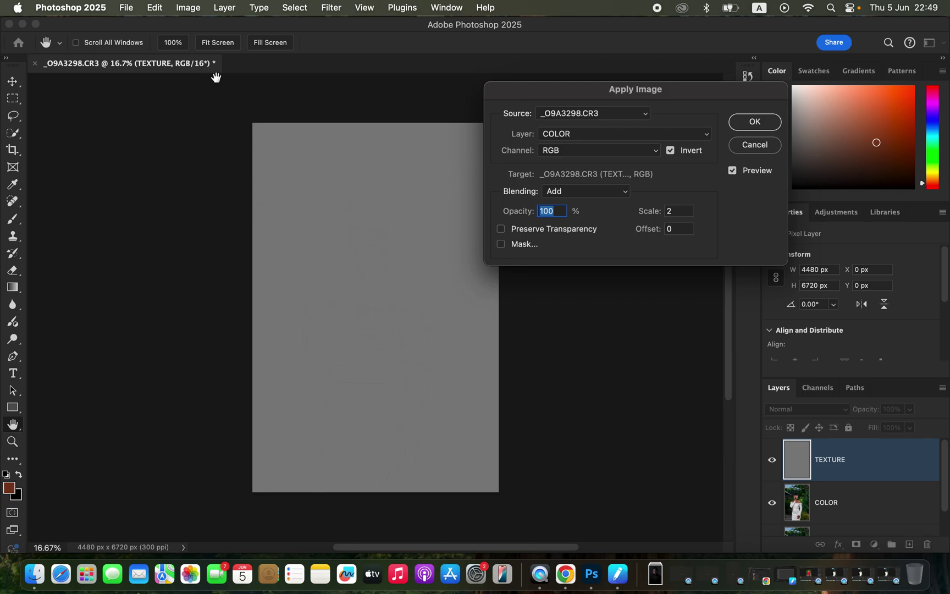
- Try Subtract, then settle on Add with Invert at Scale 2 and confirm
left_click(671, 151)
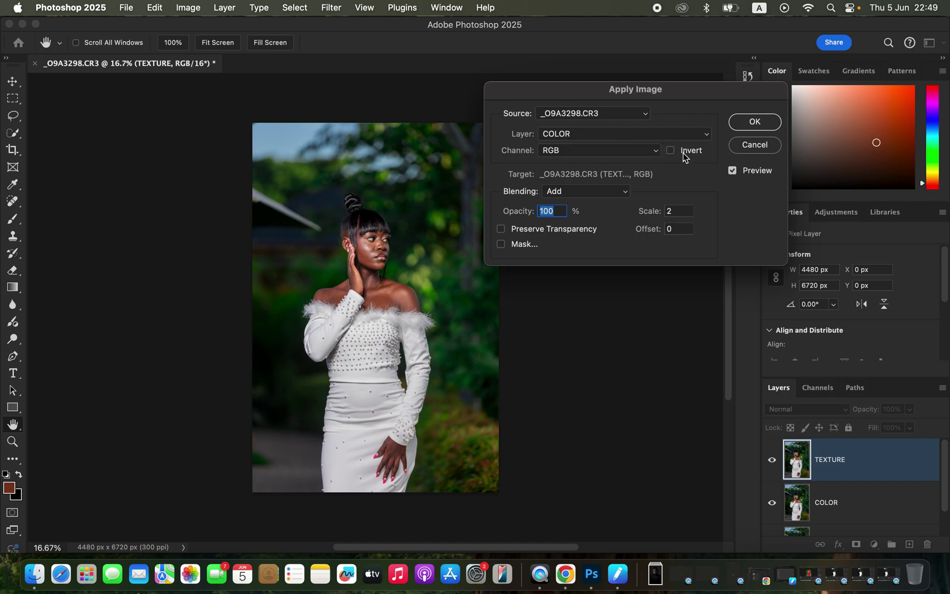
left_click(611, 193)
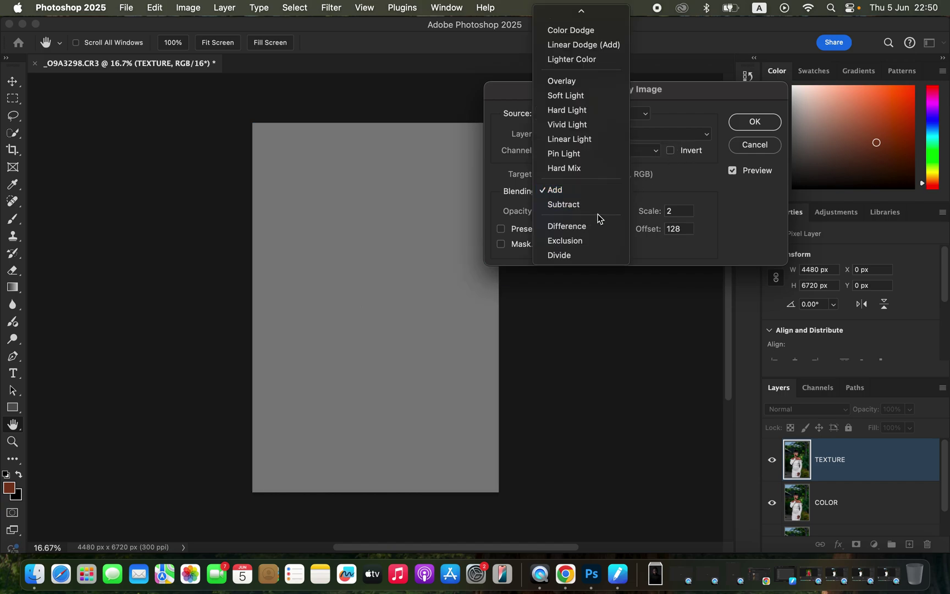
left_click(600, 205)
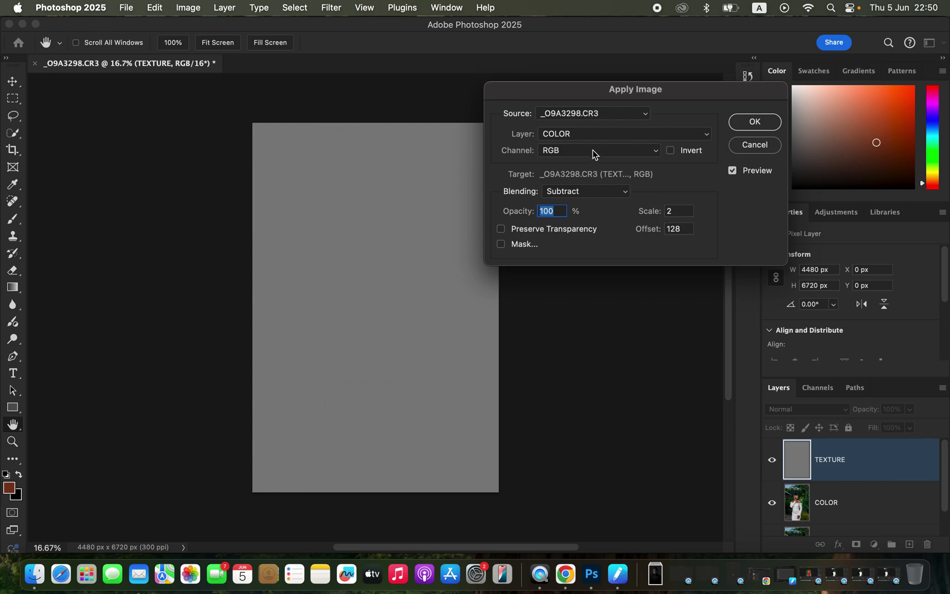
left_click(579, 193)
left_click(604, 171)
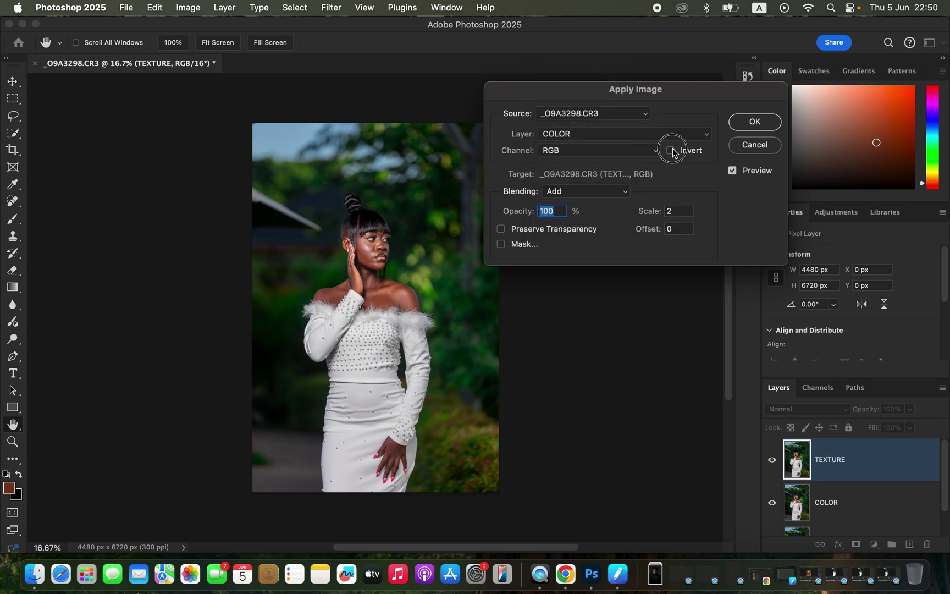
left_click(670, 151)
left_click(753, 122)
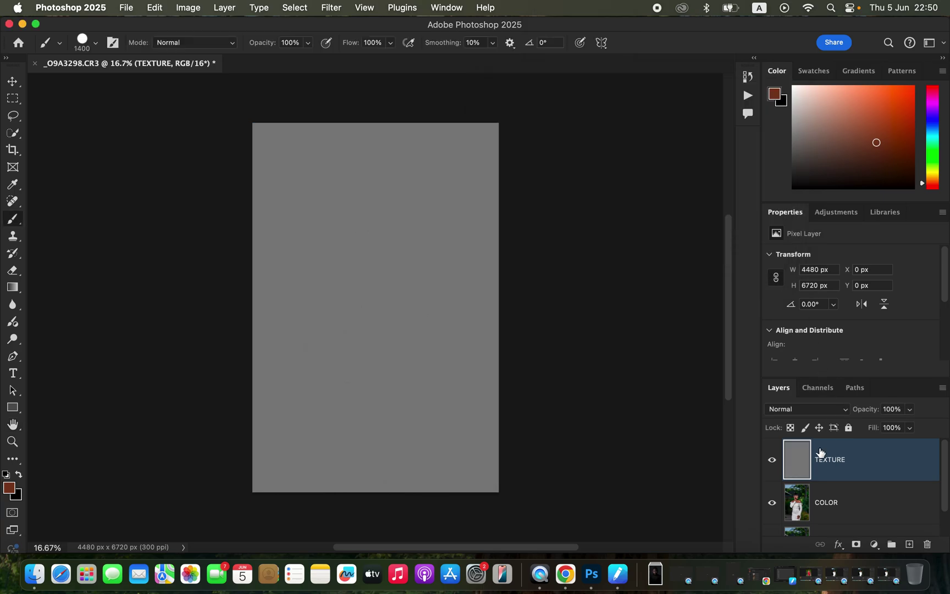
left_click(812, 411)
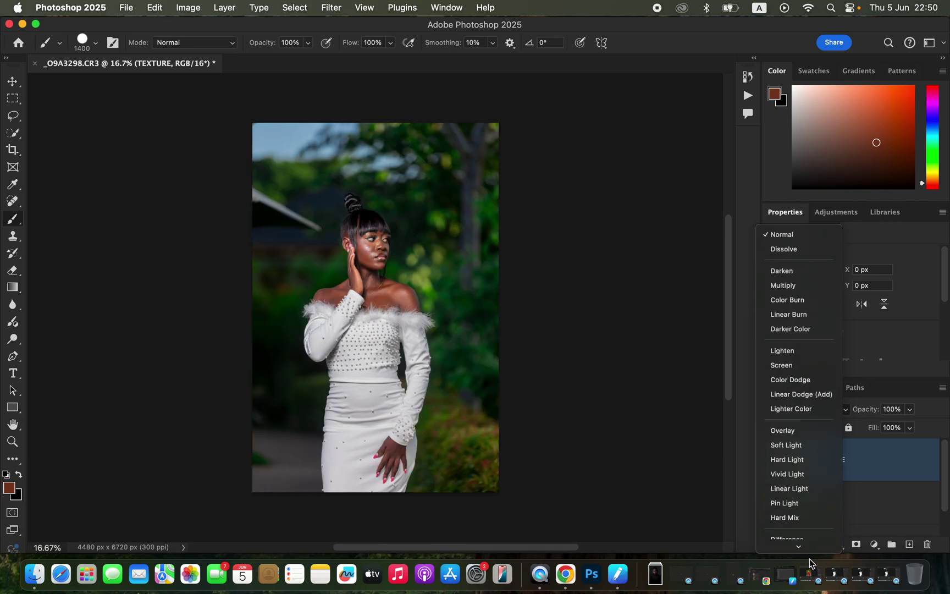
- Blend TEXTURE in Linear Light and group it with COLOR into Group 1
left_click(808, 446)
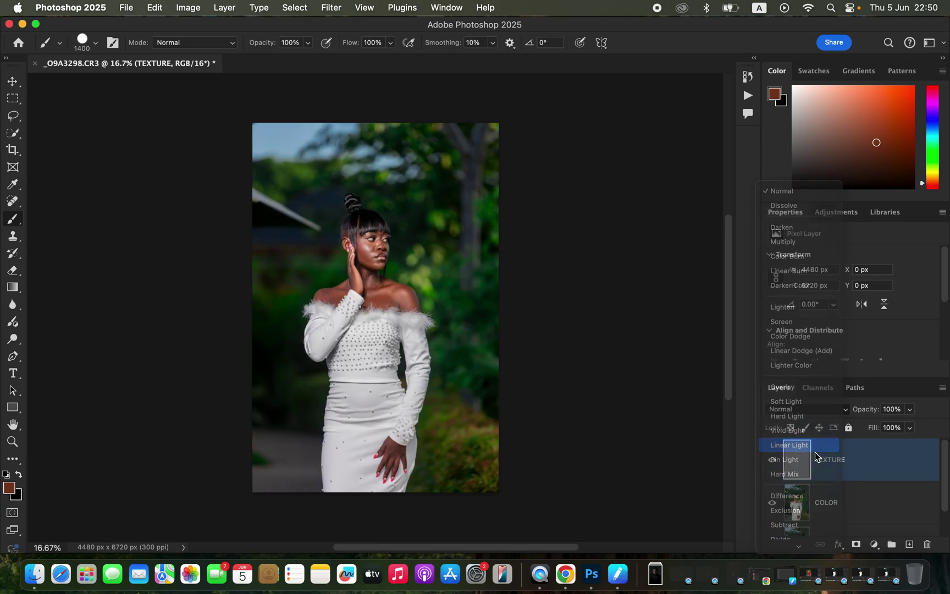
left_click(870, 504, "shift")
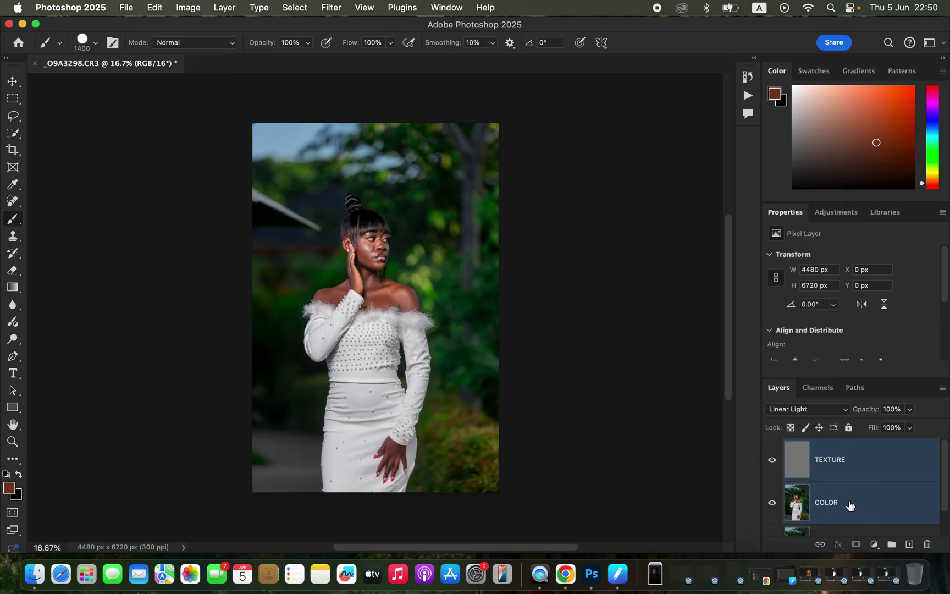
key("super+g")
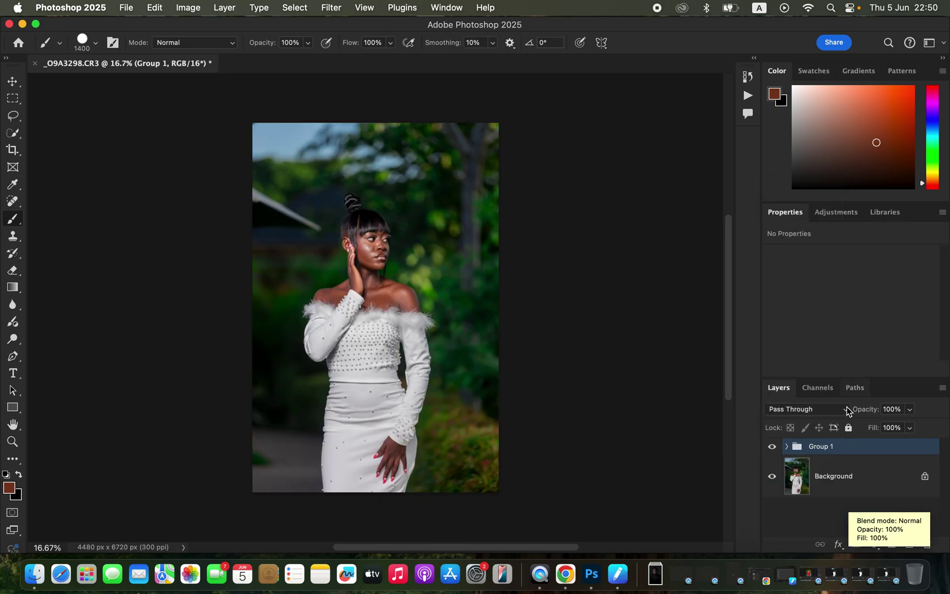
- Select COLOR, pick the Mixer Brush with Clean Brush, hide TEXTURE and zoom to 33.33%
left_click(787, 446)
left_click(858, 521)
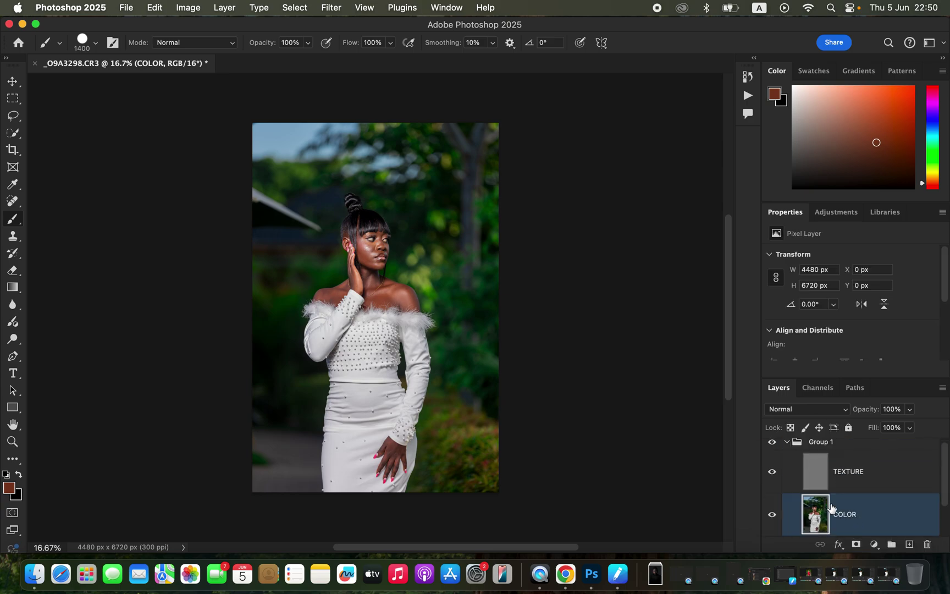
right_click(14, 221)
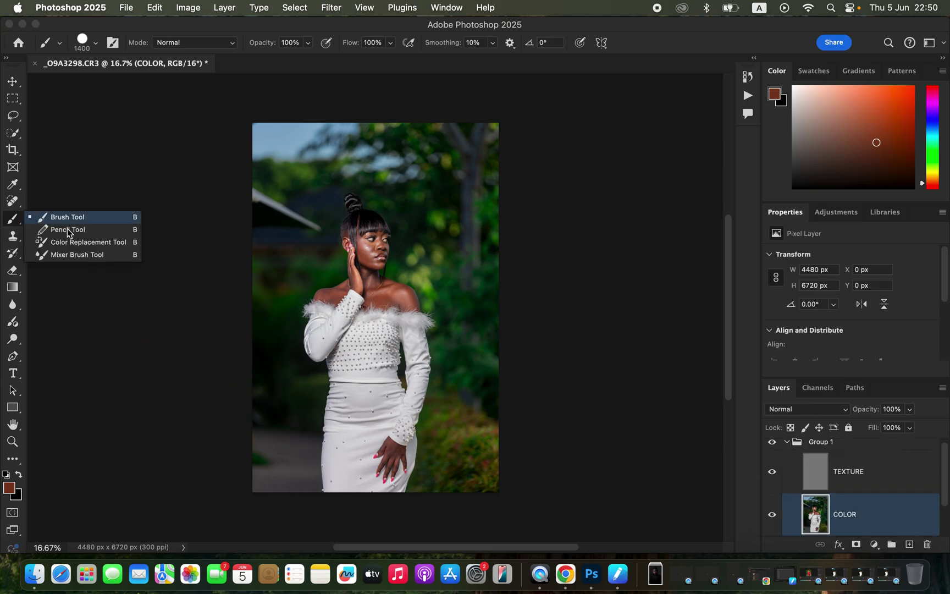
left_click(72, 256)
left_click(147, 50)
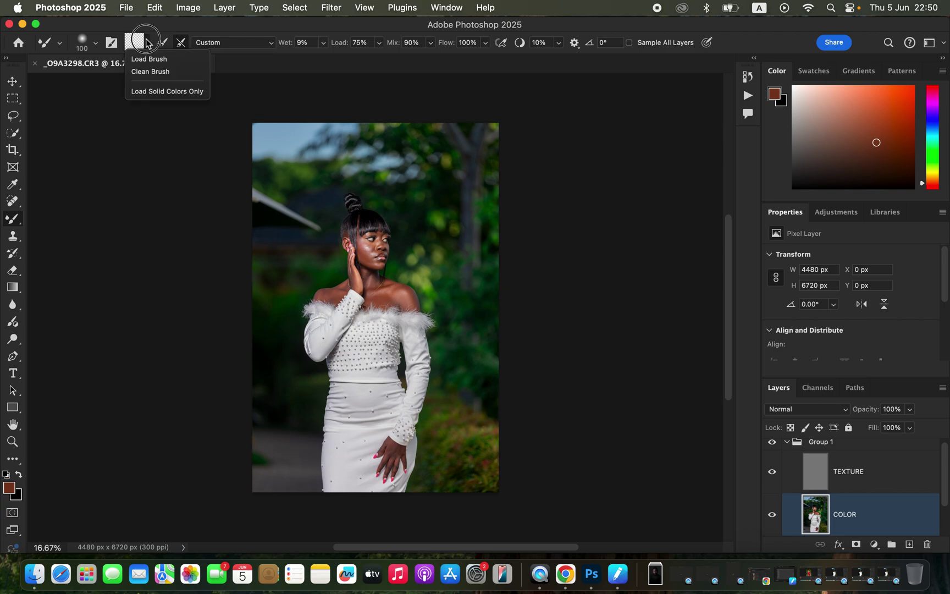
left_click(153, 72)
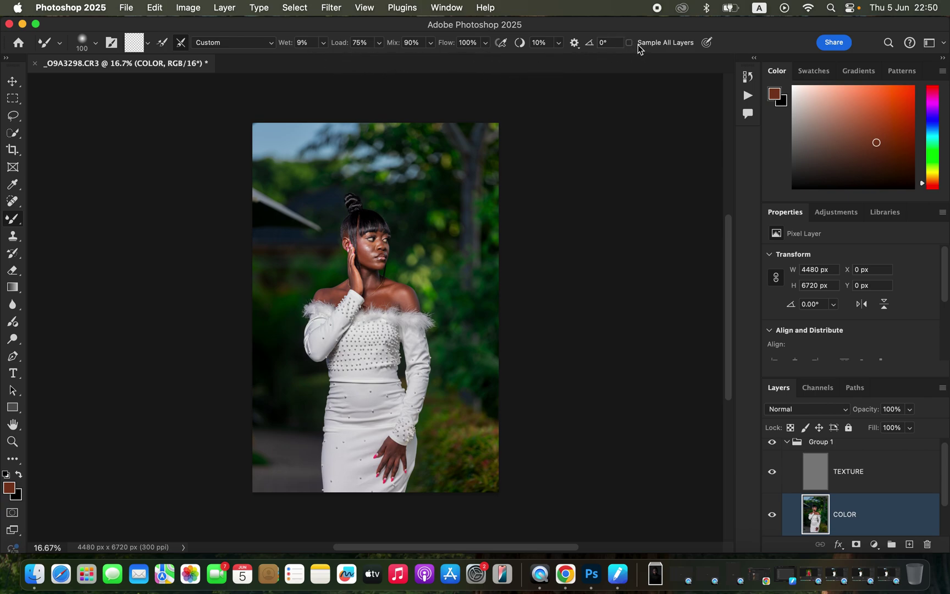
left_click(772, 472)
key("super+equal")
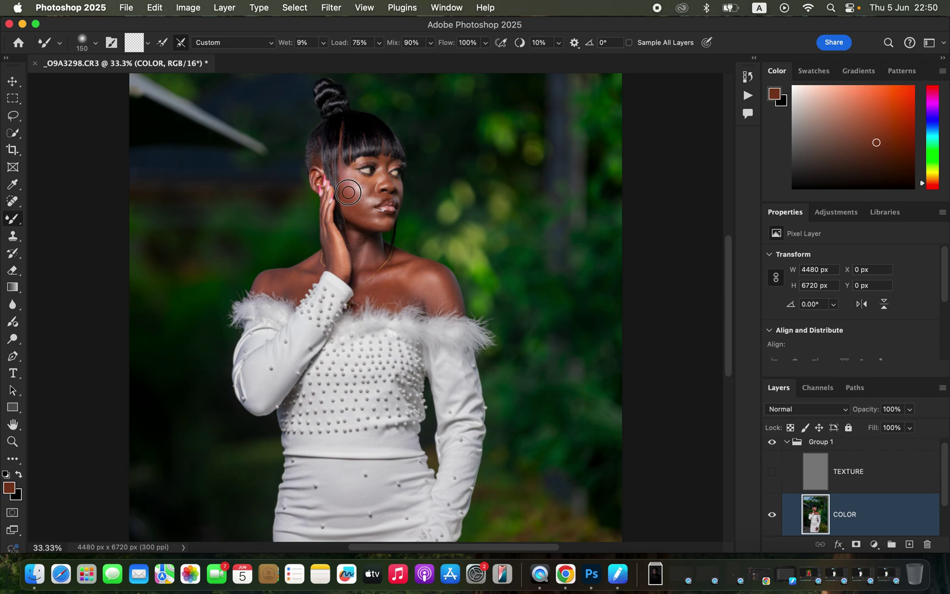
- Blend the skin on the cheek, nose bridge and toward the lips with the mixer brush
left_click(346, 190)
mouse_move(346, 191)
left_mouse_down()
mouse_move(360, 206)
mouse_move(348, 191)
mouse_move(364, 219)
mouse_move(381, 222)
mouse_move(358, 192)
left_mouse_up()
left_click_drag(382, 170, 383, 176)
mouse_move(362, 190)
left_mouse_down()
mouse_move(343, 182)
mouse_move(366, 206)
mouse_move(373, 194)
mouse_move(378, 220)
mouse_move(402, 183)
mouse_move(369, 222)
mouse_move(391, 228)
mouse_move(366, 226)
mouse_move(359, 243)
mouse_move(394, 259)
mouse_move(381, 252)
mouse_move(379, 274)
mouse_move(356, 236)
mouse_move(362, 259)
mouse_move(368, 244)
mouse_move(372, 253)
mouse_move(359, 241)
mouse_move(368, 259)
mouse_move(432, 287)
mouse_move(411, 267)
mouse_move(428, 265)
mouse_move(453, 293)
mouse_move(392, 288)
mouse_move(386, 276)
mouse_move(376, 288)
mouse_move(371, 265)
mouse_move(366, 278)
mouse_move(336, 241)
mouse_move(278, 277)
mouse_move(303, 276)
mouse_move(309, 268)
mouse_move(272, 274)
mouse_move(306, 282)
left_mouse_up()
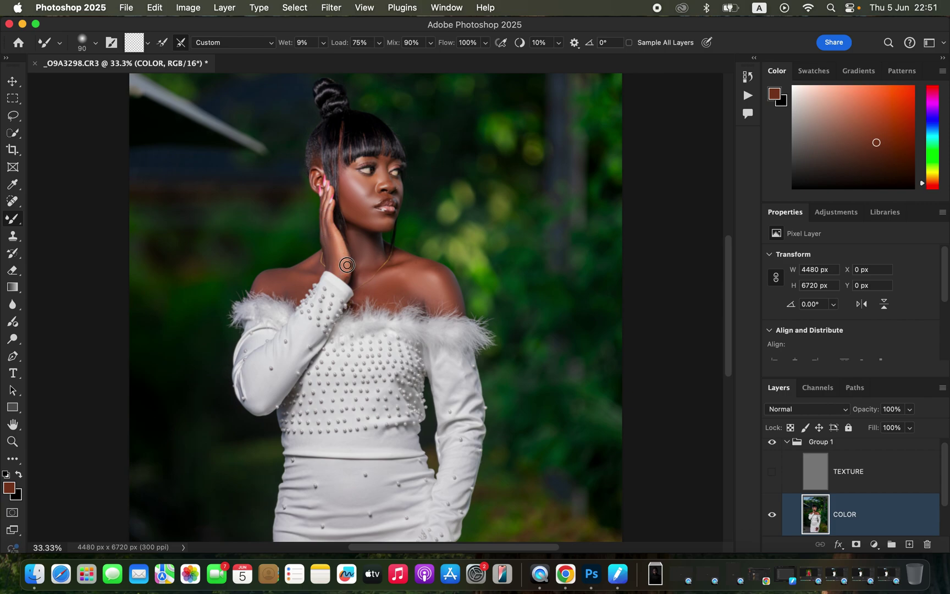
left_click_drag(358, 203, 373, 215)
scroll(498, 352, "down", 8)
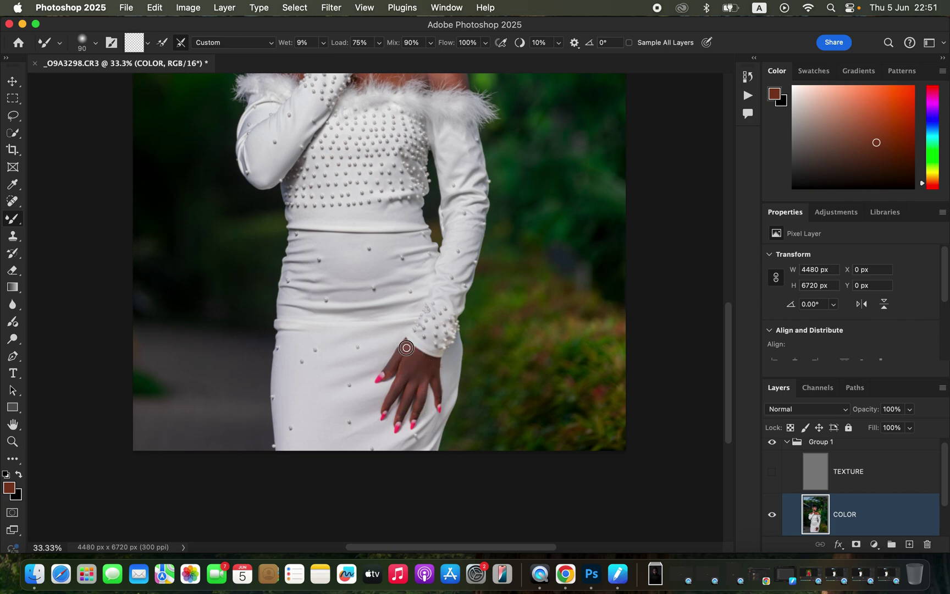
- Show TEXTURE again and toggle Group 1 off and on to compare with the original
left_click(773, 471)
left_click_drag(728, 422, 727, 363)
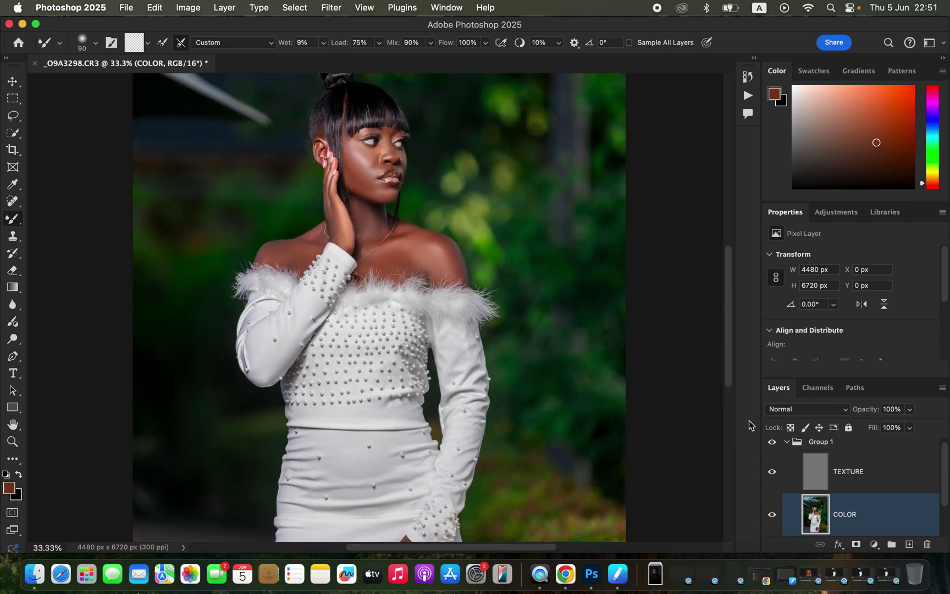
left_click(772, 442)
left_click(771, 443)
- Select the TEXTURE layer, set the Clone Stamp to sample Current Layer, and zoom to 200%
left_click(880, 474)
left_click(17, 239)
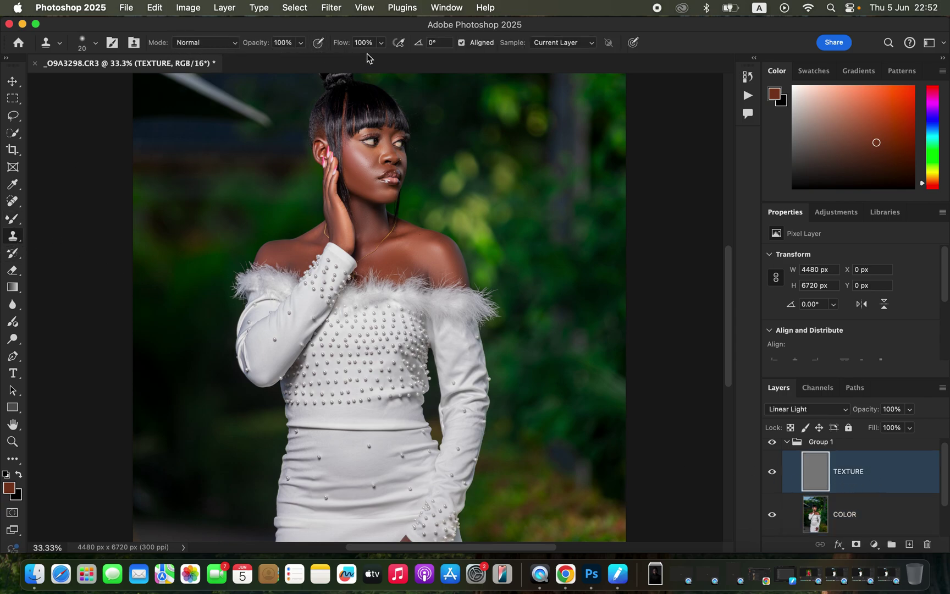
left_click(549, 44)
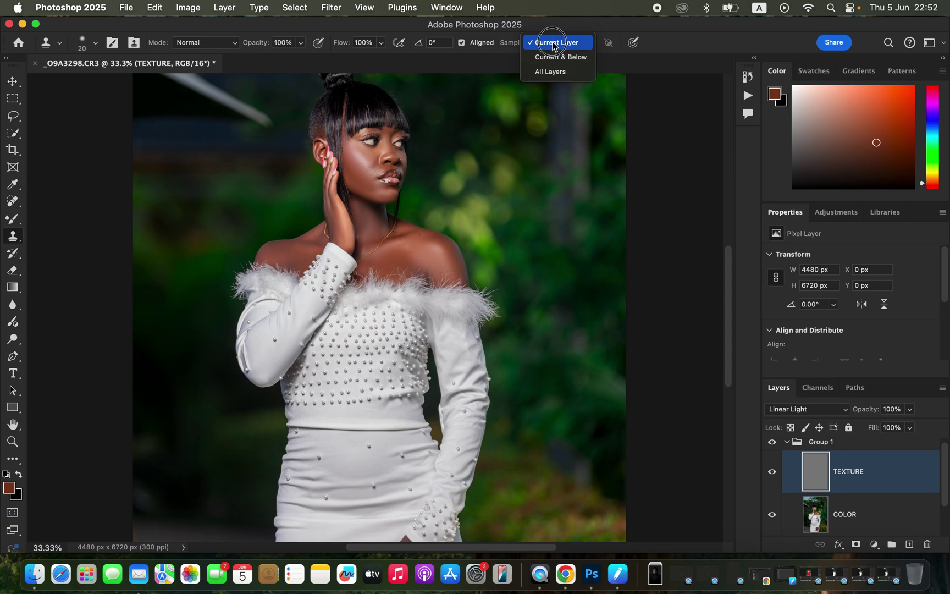
left_click(548, 42)
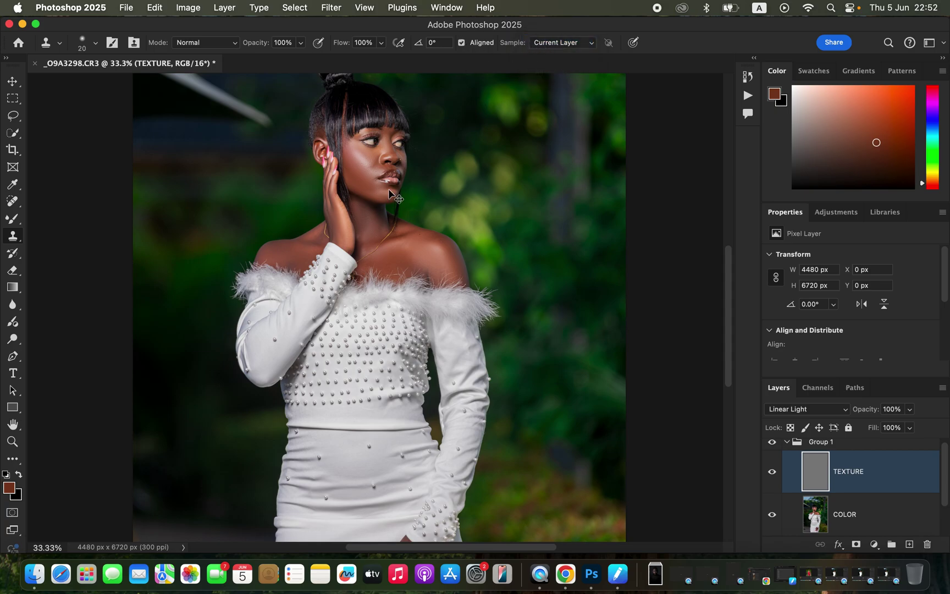
key("super+equal")
key("super+equal")
key("super+equal")
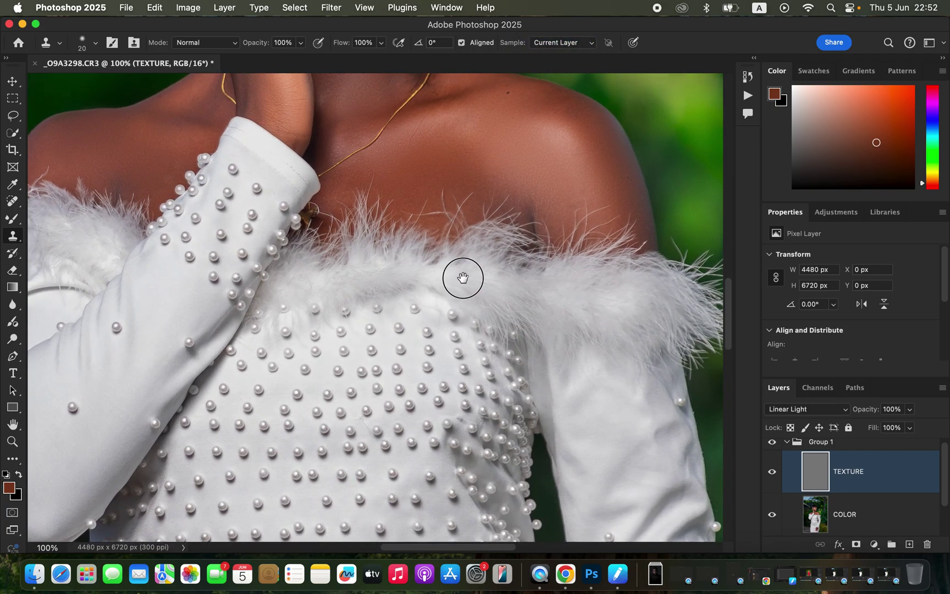
scroll(462, 278, "up", 10)
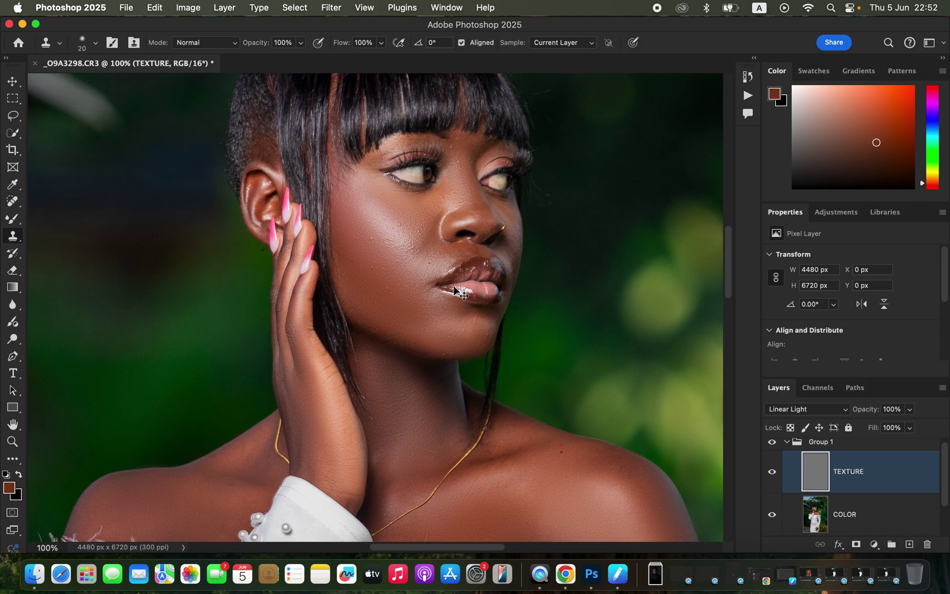
key("super+equal")
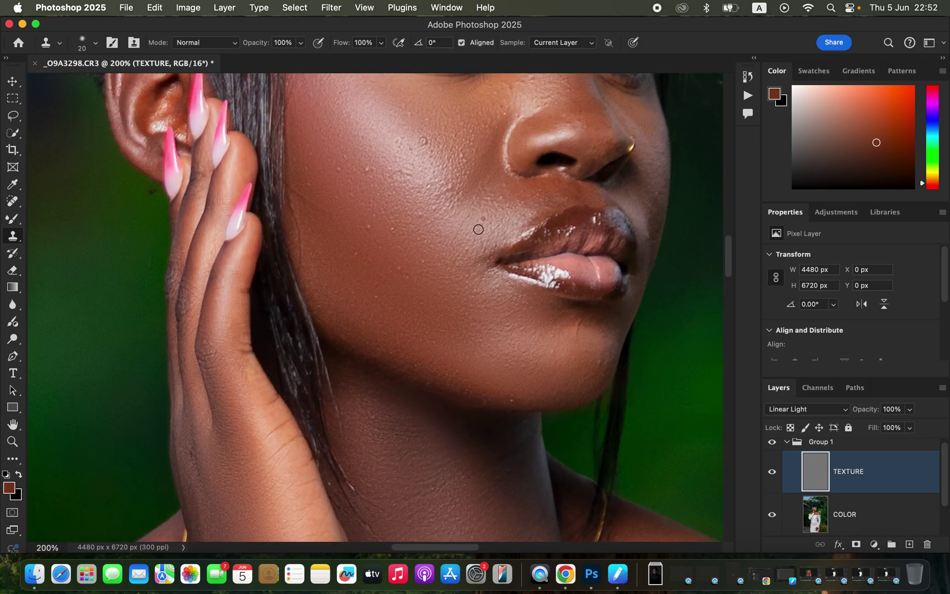
- Clone clean cheek skin over cheek, chin and lip blemishes with a size-35 brush
left_click(374, 237, "alt")
left_click(401, 247, "alt")
mouse_move(394, 239)
left_mouse_down()
mouse_move(477, 237)
mouse_move(481, 228)
mouse_move(455, 239)
mouse_move(470, 244)
left_mouse_up()
key("bracketright")
key("bracketright")
key("bracketright")
left_click(416, 159, "alt")
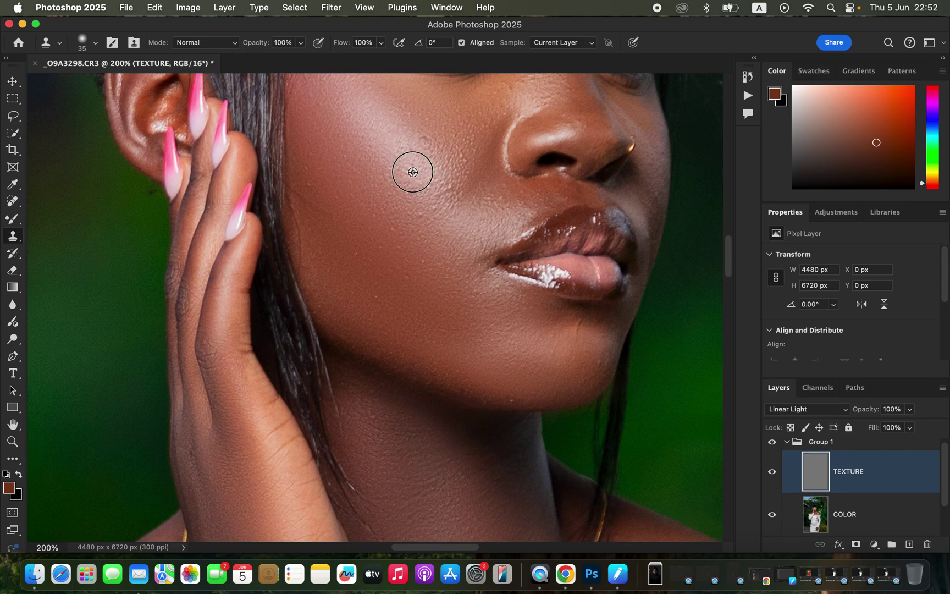
left_click(438, 256, "alt")
mouse_move(424, 241)
left_mouse_down()
mouse_move(428, 282)
mouse_move(390, 275)
mouse_move(402, 301)
mouse_move(539, 379)
mouse_move(531, 385)
mouse_move(581, 329)
mouse_move(575, 341)
mouse_move(599, 344)
mouse_move(591, 371)
mouse_move(577, 350)
left_mouse_up()
left_click_drag(514, 189, 525, 452)
- Resample clean skin between the eyes and near the upper lip to clone out remaining cheek marks
left_click(561, 255, "alt")
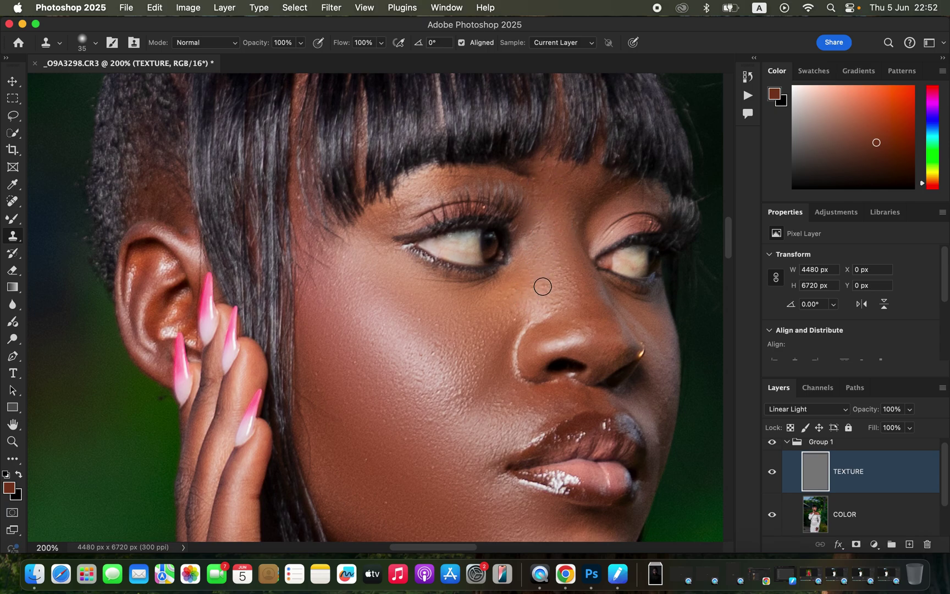
left_click(516, 391, "alt")
mouse_move(488, 409)
left_mouse_down()
mouse_move(470, 413)
mouse_move(464, 403)
left_mouse_up()
key("super+minus")
key("super+minus")
key("super+minus")
key("super+minus")
key("super+minus")
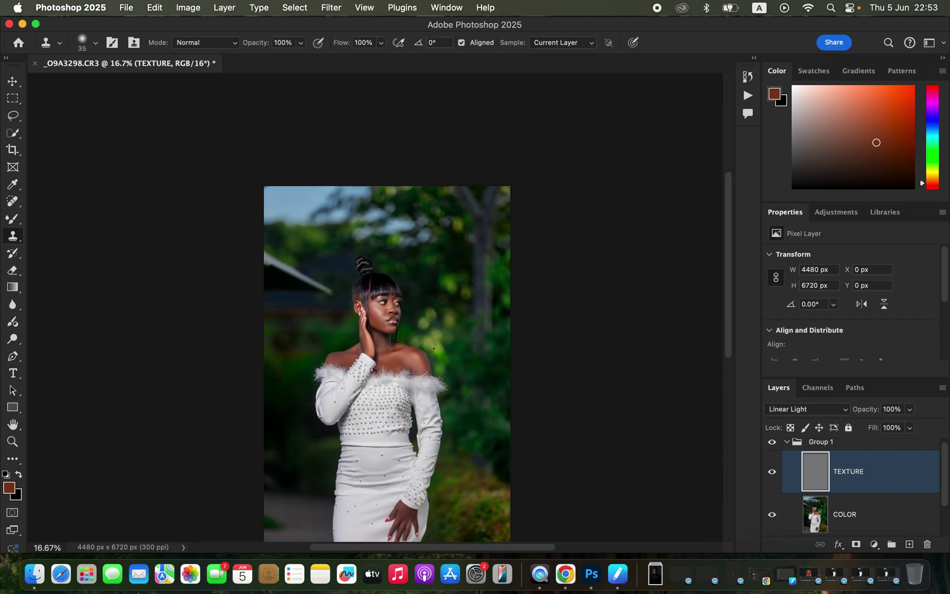
- Collapse Group 1, stamp a merged Layer 1, and add Layer 2 in Color blend mode above it
scroll(434, 348, "down", 3)
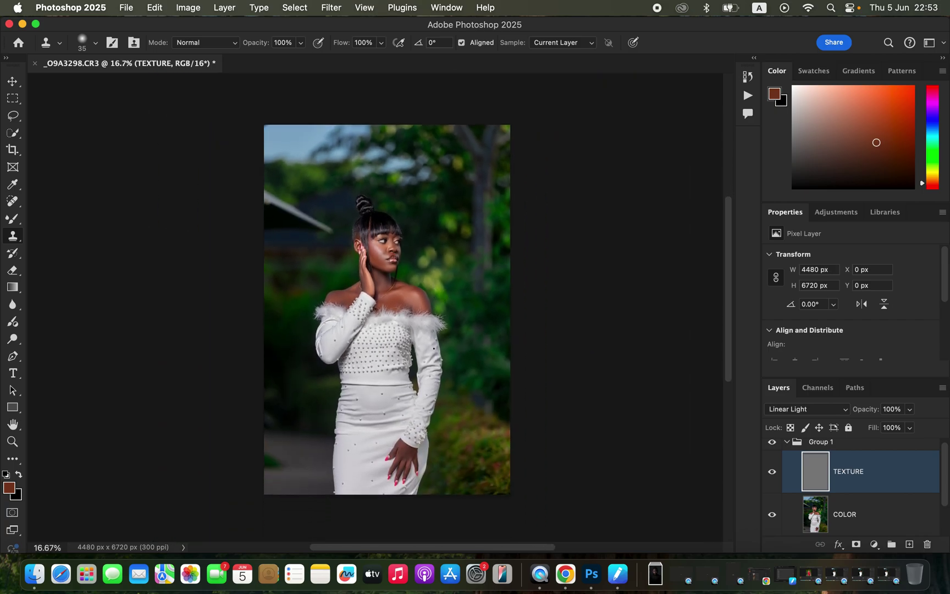
left_click(786, 443)
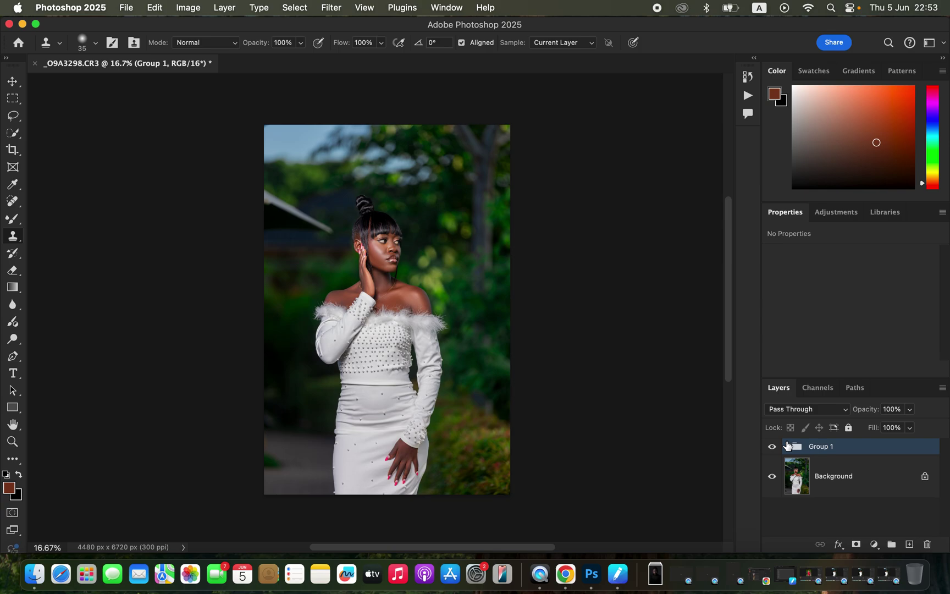
key("super+alt+shift+e")
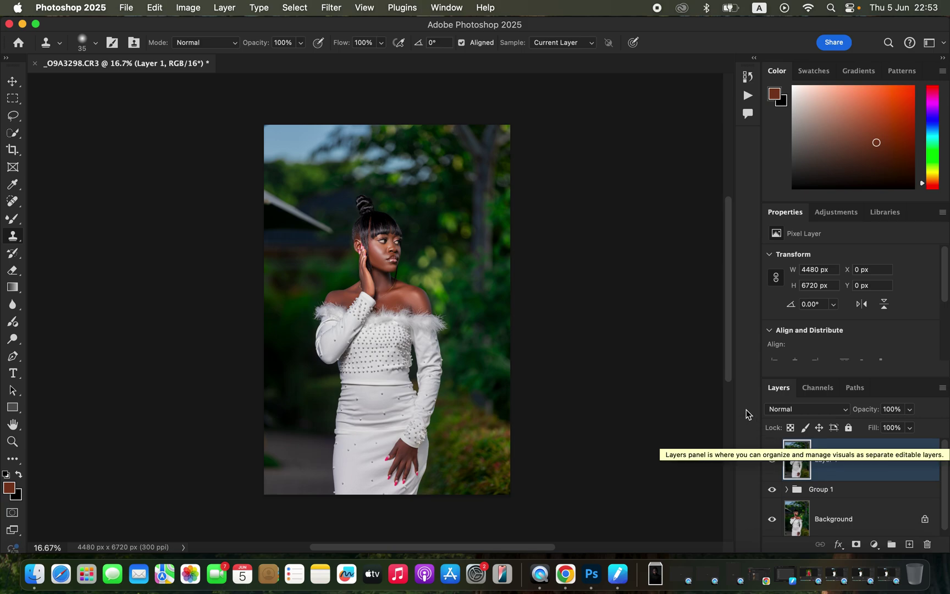
left_click(909, 544)
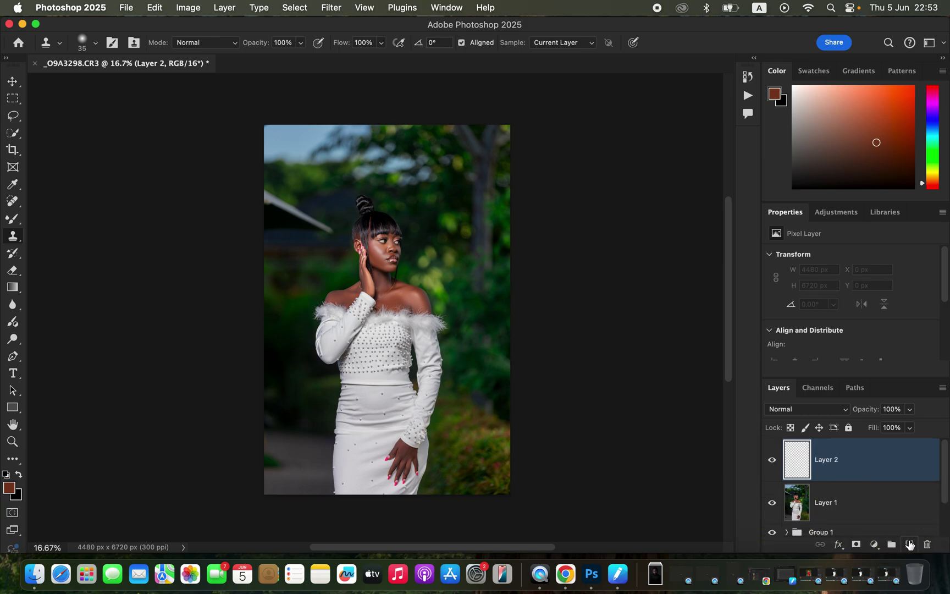
left_click(806, 408)
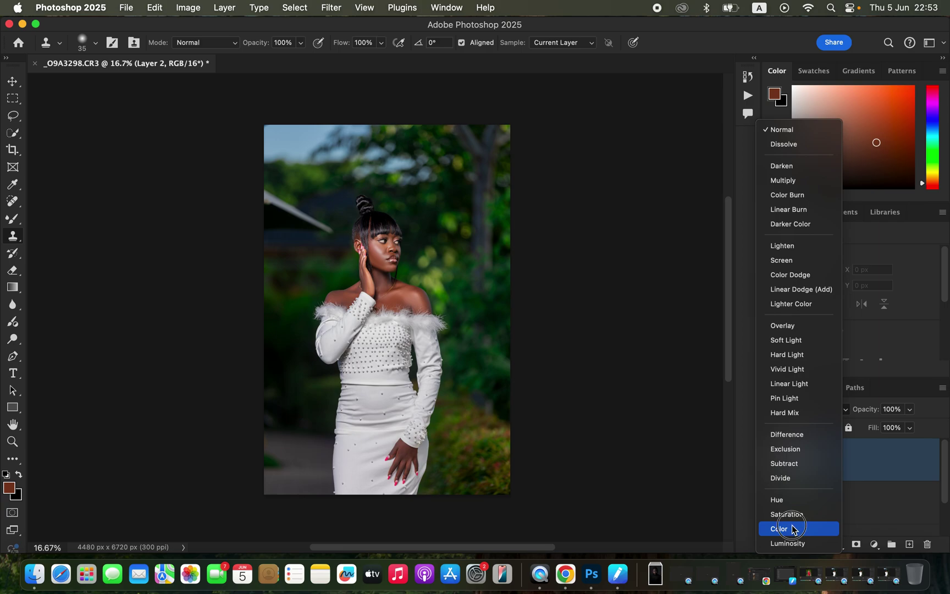
left_click(793, 529)
left_click(853, 504)
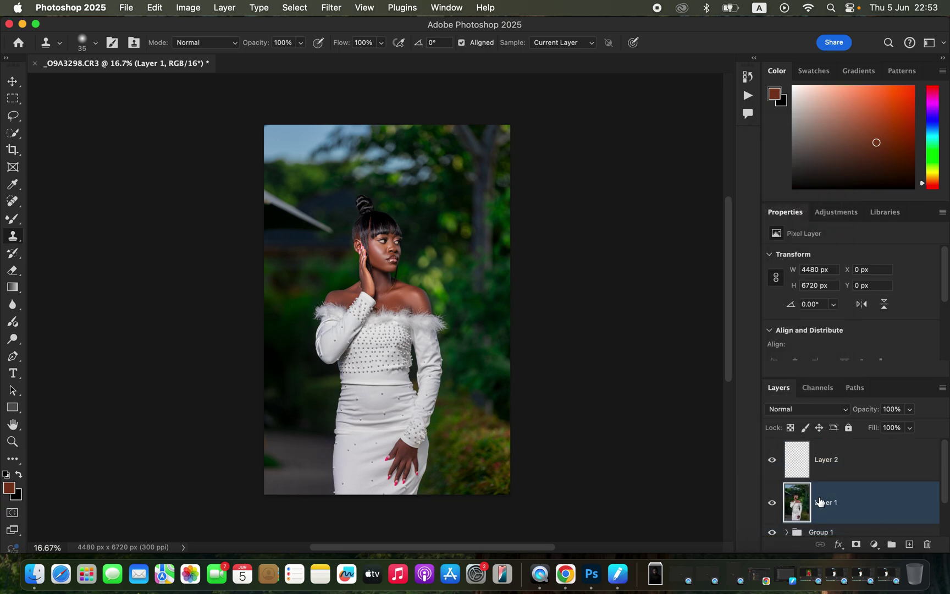
- Select the woman with Select > Subject and return to Layer 2
left_click(307, 7)
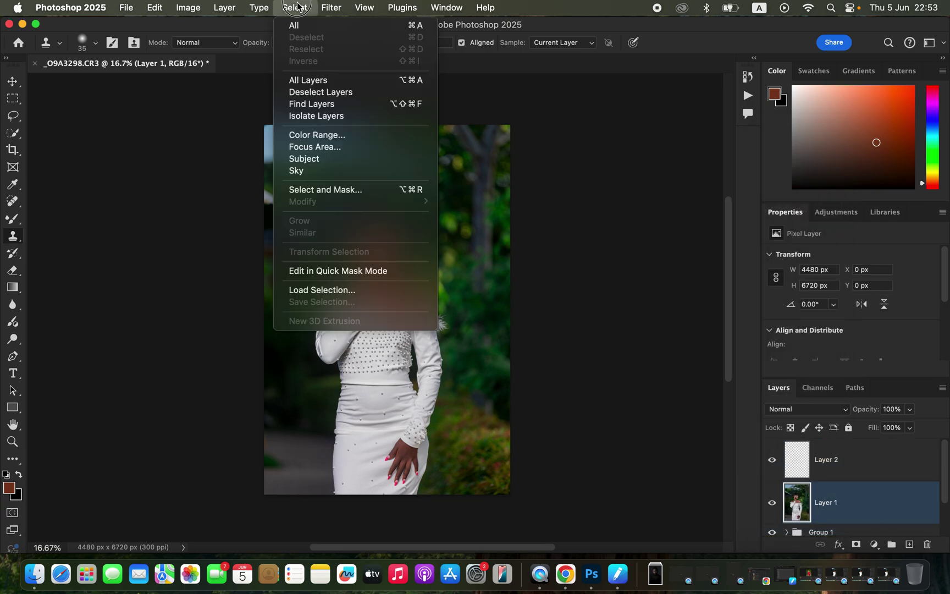
left_click(328, 157)
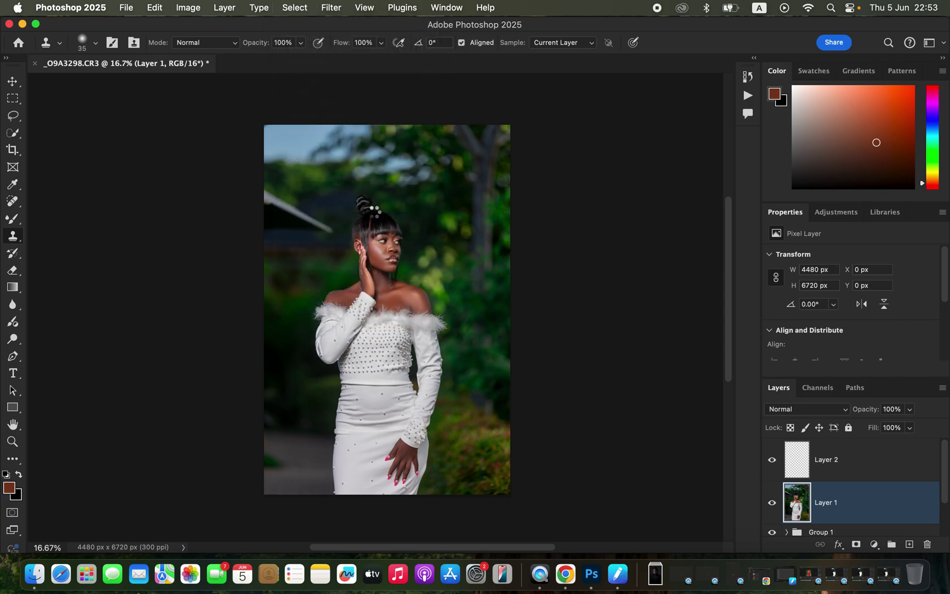
left_click(843, 469)
- Switch to the Brush Tool with the Soft Round preset at 0% hardness
left_click_drag(10, 213, 75, 222)
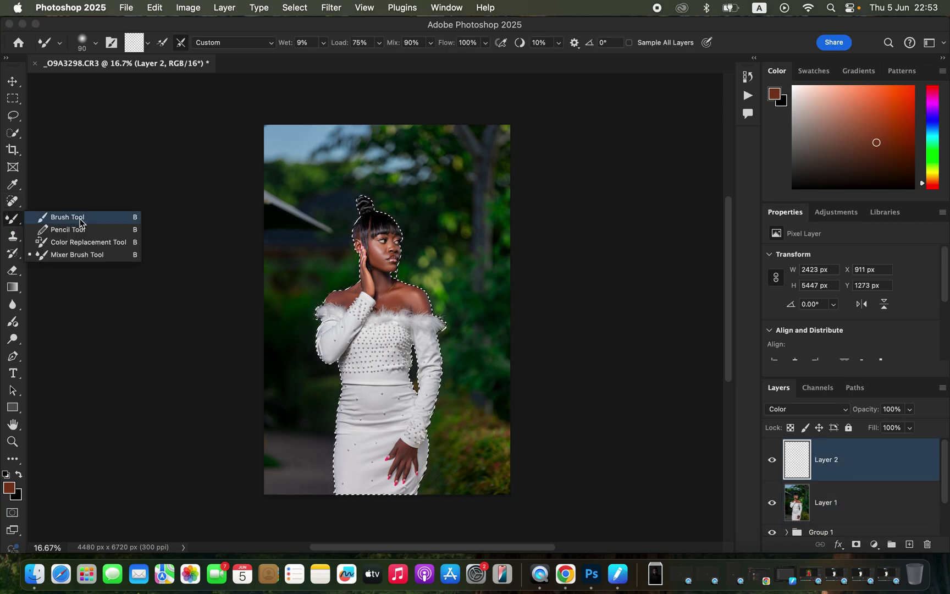
left_click(80, 222)
left_click(94, 44)
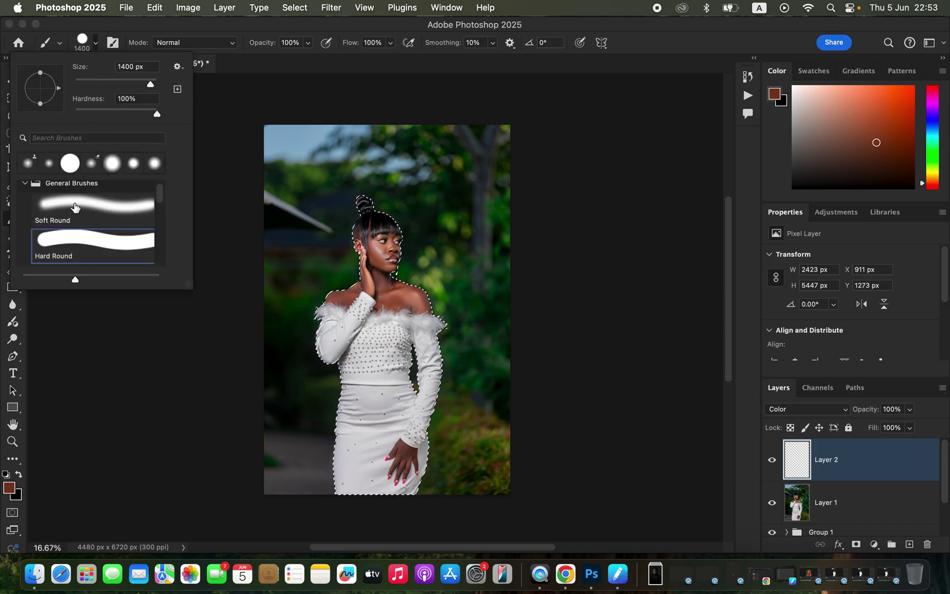
left_click(74, 204)
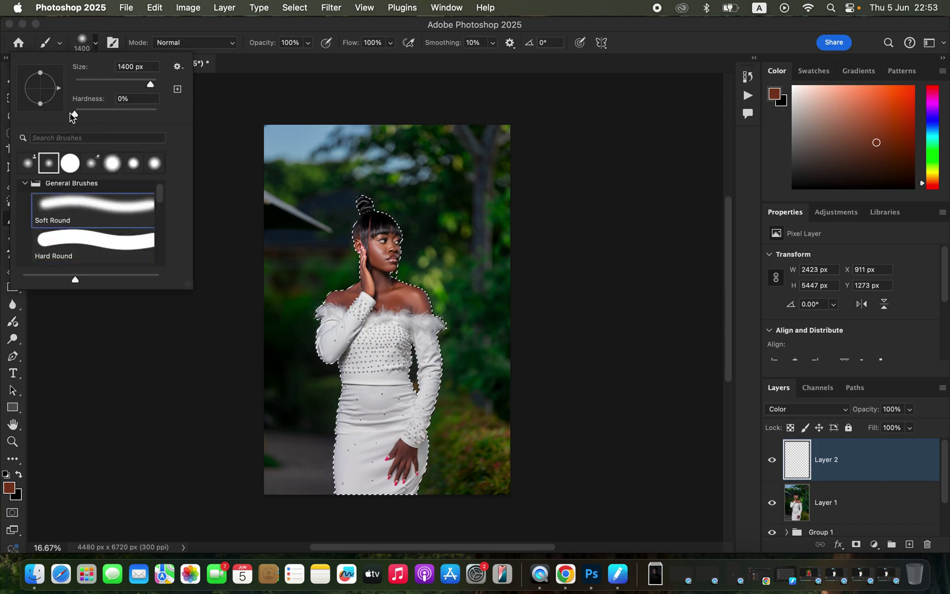
- Close the brush presets panel
left_click(246, 68)
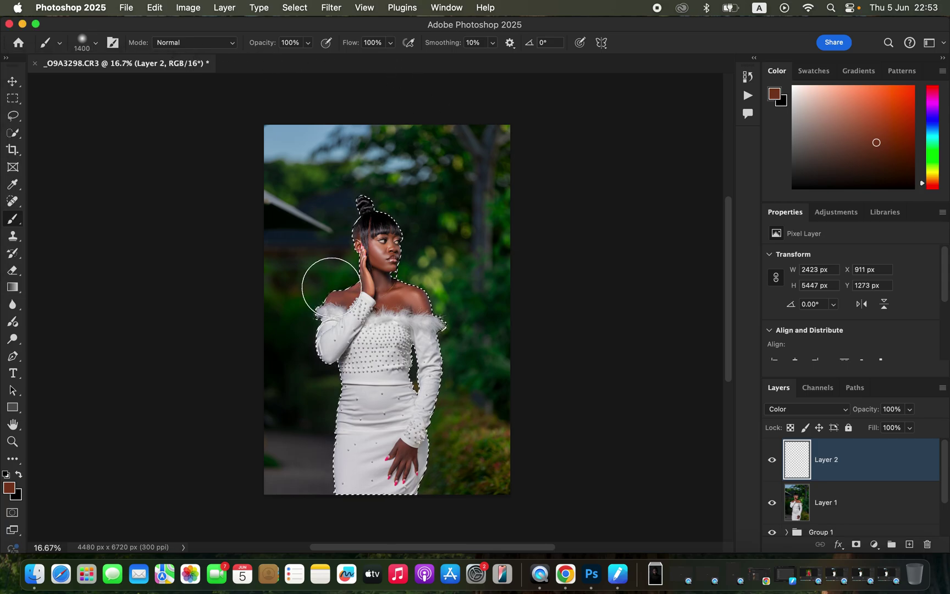
- Shrink the brush to 300 px, sample skin tones from chest, cheek and forehead, and undo a test stroke
scroll(331, 287, "up", 5)
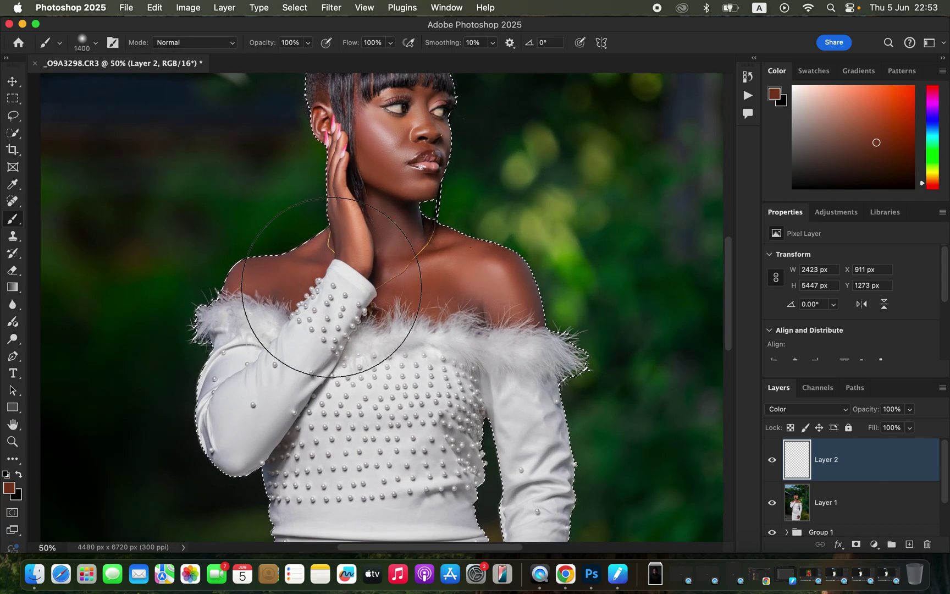
left_click_drag(519, 199, 500, 274)
key("bracketleft")
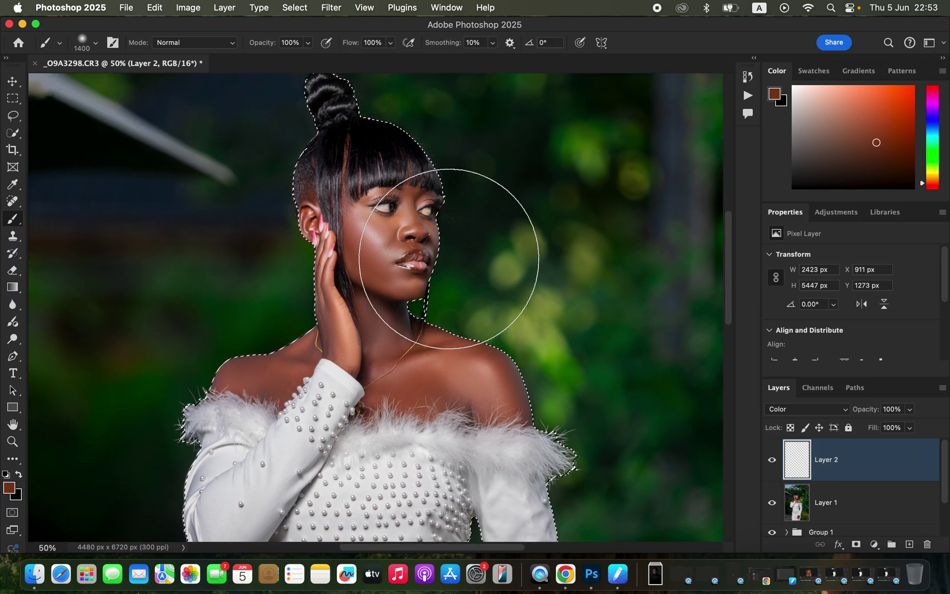
key("bracketleft")
key("bracketleft")
key("bracketleft")
key("bracketleft")
key("bracketleft")
key("bracketleft")
key("bracketleft")
key("bracketleft")
key("bracketleft")
key("bracketleft")
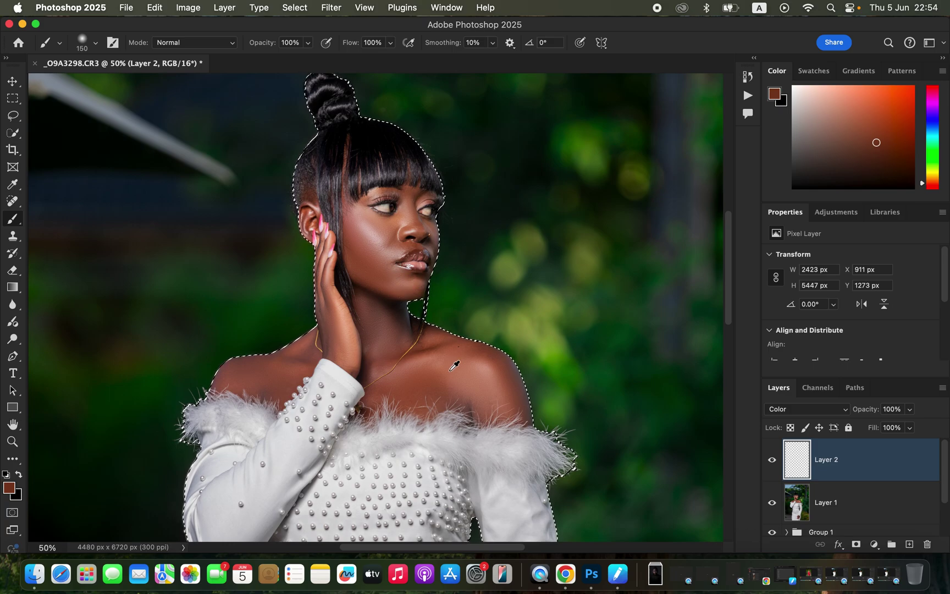
left_click(430, 382, "alt")
left_click(372, 231, "alt")
left_click(397, 213, "alt")
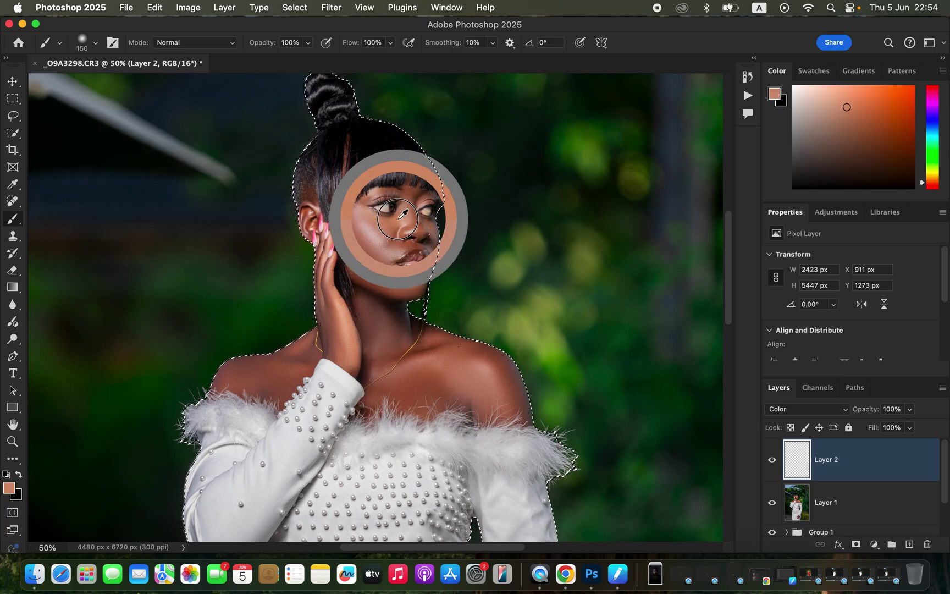
left_click(415, 188, "alt")
mouse_move(361, 228)
left_mouse_down()
mouse_move(377, 277)
mouse_move(364, 271)
mouse_move(373, 241)
mouse_move(395, 226)
mouse_move(368, 227)
mouse_move(358, 215)
mouse_move(375, 240)
mouse_move(405, 223)
mouse_move(407, 203)
mouse_move(415, 227)
mouse_move(387, 234)
mouse_move(378, 271)
left_mouse_up()
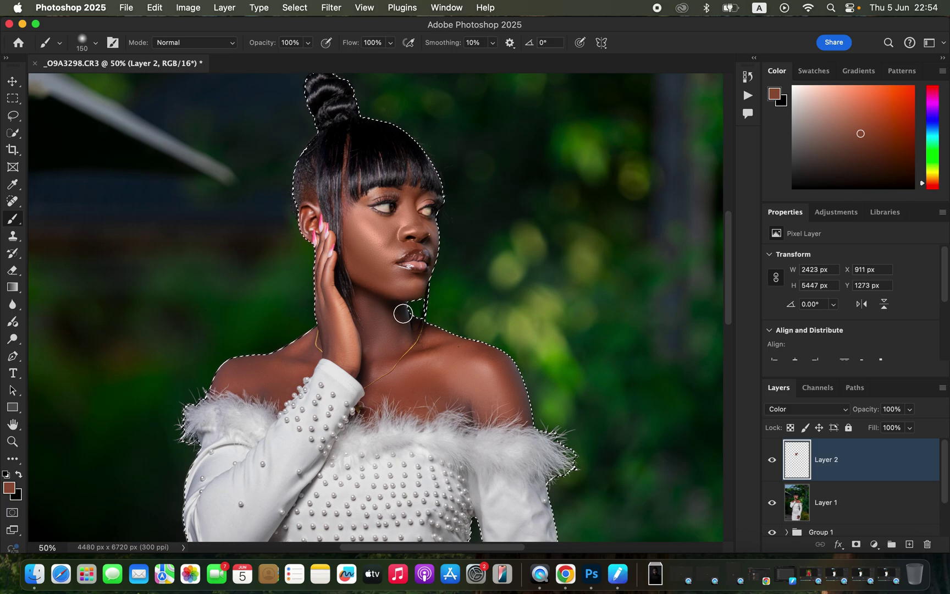
key("super+z")
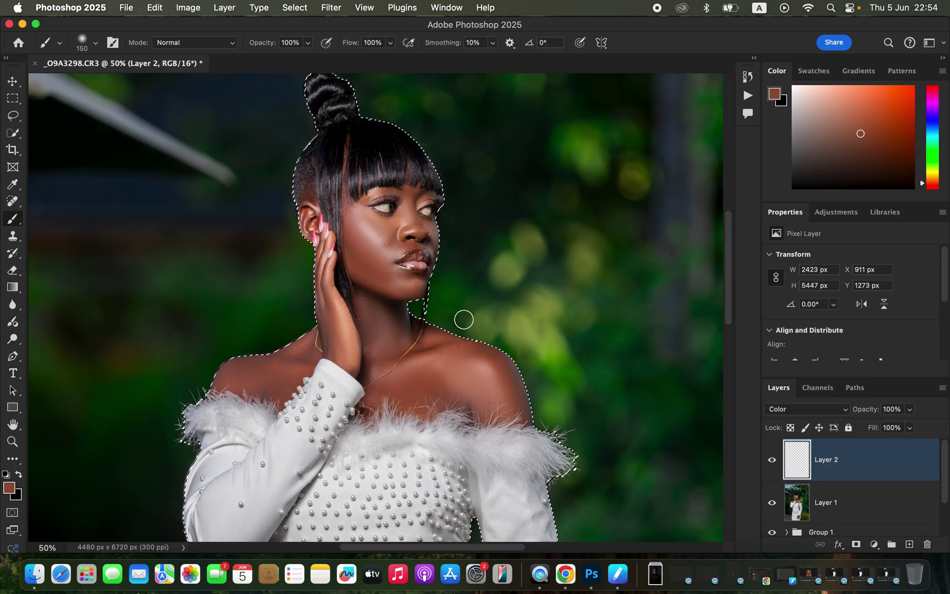
- Sample a light tan skin tone from beside the woman's eye as the painting colour
left_click(435, 338, "alt")
left_click(432, 341, "alt")
left_click_drag(433, 338, 432, 336)
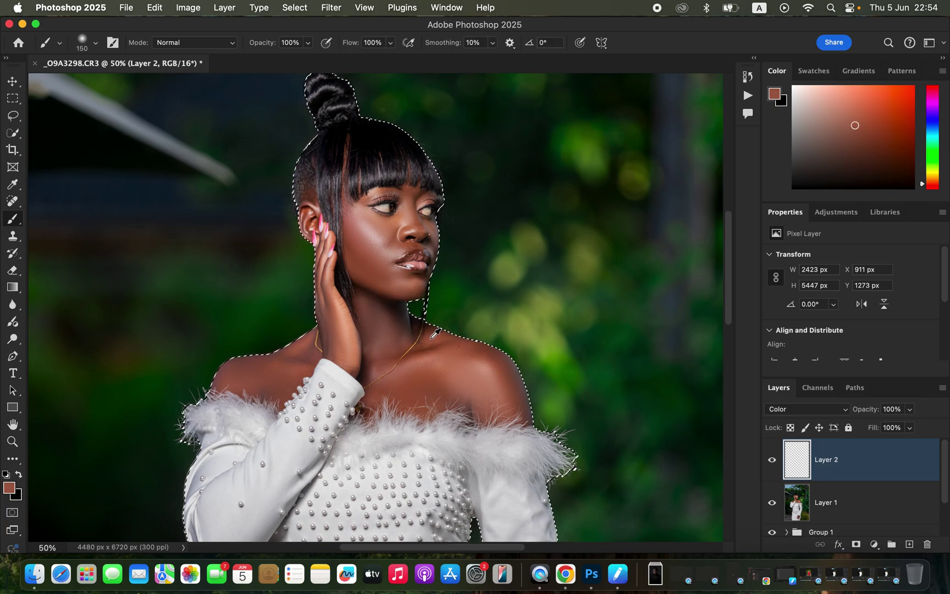
left_click(405, 214, "alt")
left_click(412, 204, "alt")
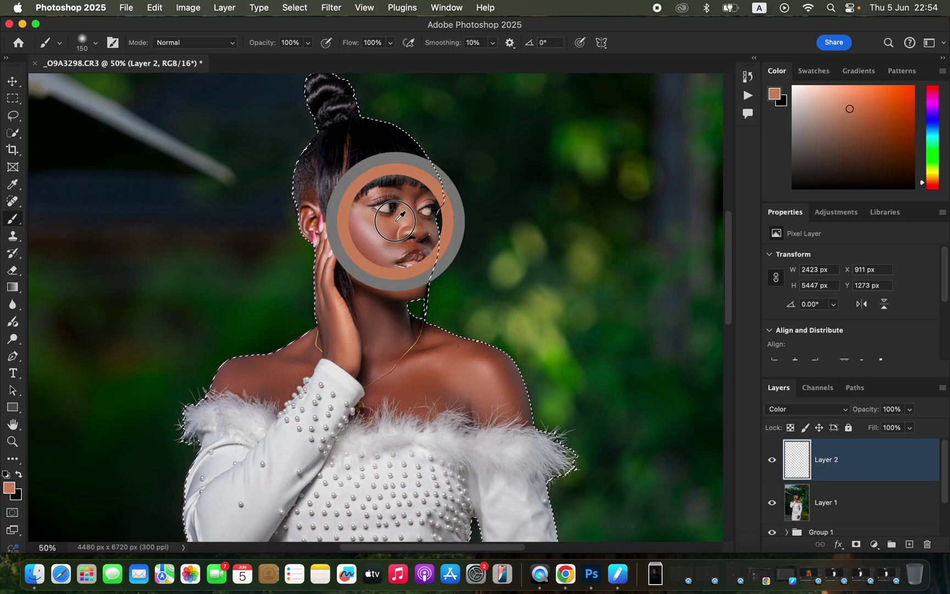
left_click(415, 190, "alt")
- Paint the skin tone over the cheek, shoulder and nose, shrinking the brush to 90 then 30 px
left_click_drag(415, 190, 410, 189)
mouse_move(371, 254)
left_mouse_down()
mouse_move(387, 235)
mouse_move(355, 220)
mouse_move(368, 276)
mouse_move(409, 216)
mouse_move(418, 227)
mouse_move(410, 188)
mouse_move(405, 210)
mouse_move(373, 222)
mouse_move(368, 249)
mouse_move(393, 284)
mouse_move(415, 288)
mouse_move(373, 282)
mouse_move(364, 268)
mouse_move(381, 343)
mouse_move(394, 339)
mouse_move(395, 349)
mouse_move(381, 339)
mouse_move(349, 346)
mouse_move(326, 287)
mouse_move(330, 338)
mouse_move(346, 359)
mouse_move(379, 343)
mouse_move(391, 316)
mouse_move(414, 347)
mouse_move(451, 355)
mouse_move(383, 394)
mouse_move(376, 383)
mouse_move(389, 377)
mouse_move(496, 402)
mouse_move(498, 382)
mouse_move(477, 357)
mouse_move(509, 385)
mouse_move(453, 360)
mouse_move(492, 398)
mouse_move(483, 409)
mouse_move(519, 408)
mouse_move(504, 365)
mouse_move(451, 330)
left_mouse_up()
mouse_move(246, 365)
left_mouse_down()
mouse_move(237, 375)
mouse_move(290, 371)
mouse_move(322, 339)
mouse_move(325, 277)
mouse_move(339, 338)
mouse_move(365, 360)
mouse_move(390, 301)
left_mouse_up()
key("bracketleft")
key("bracketleft")
key("bracketleft")
mouse_move(417, 238)
left_mouse_down()
mouse_move(432, 235)
mouse_move(435, 263)
left_mouse_up()
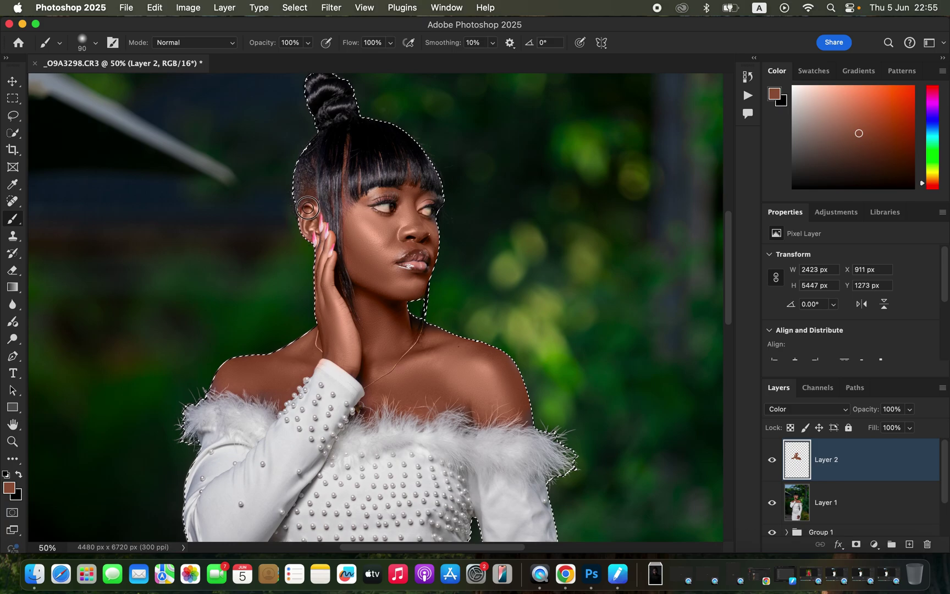
key("bracketleft")
key("bracketleft")
key("bracketleft")
key("bracketleft")
key("bracketleft")
key("bracketleft")
- Tint the torso with an 80 px brush, erasing stray paint before resuming brushing
left_click_drag(485, 363, 496, 144)
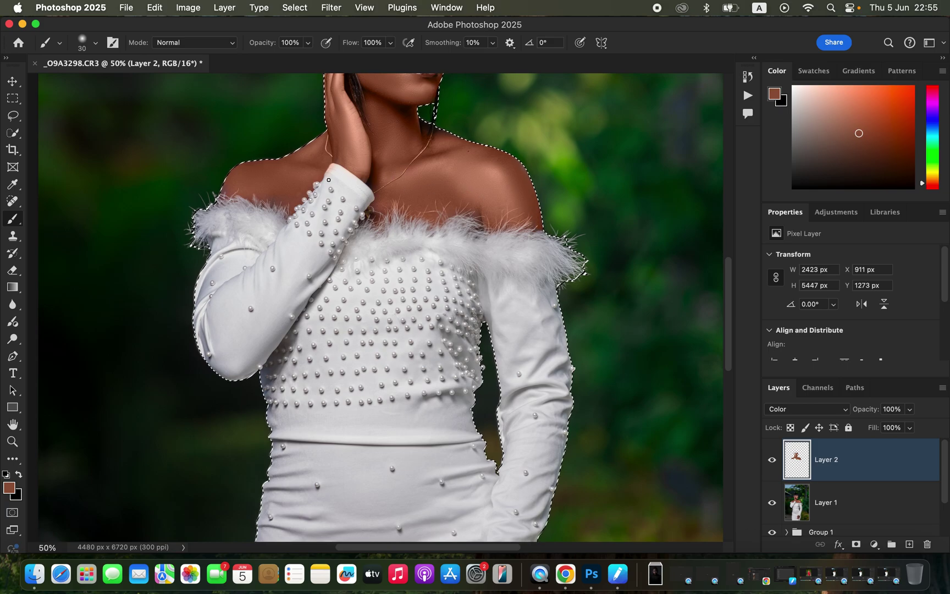
scroll(544, 330, "down", 8)
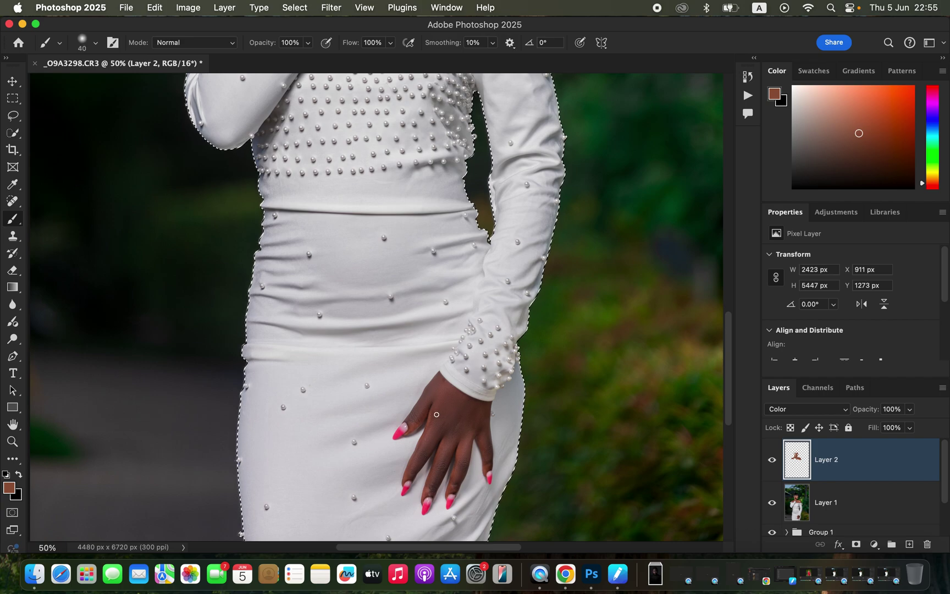
key("bracketright")
key("bracketright")
key("bracketright")
key("bracketright")
key("bracketright")
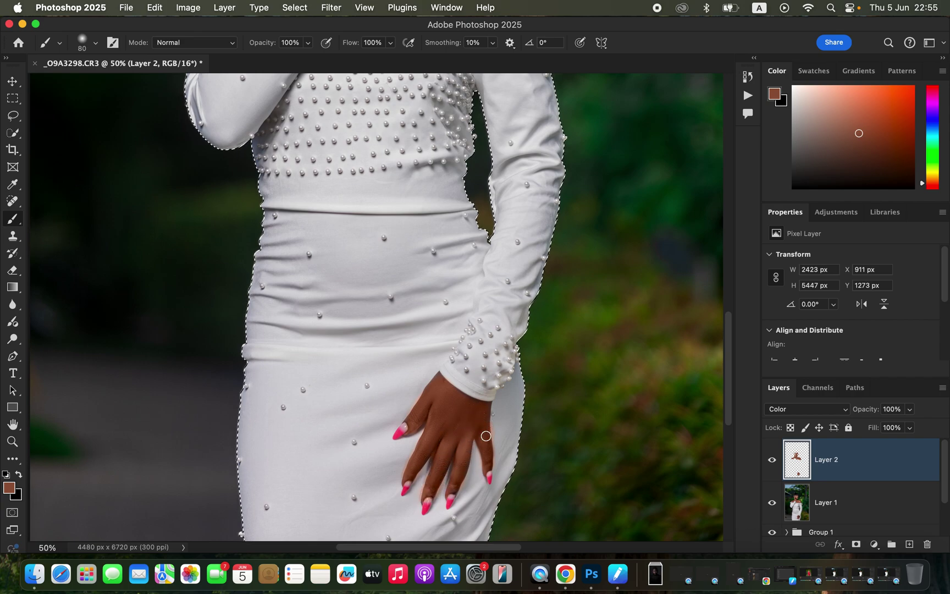
left_click(12, 270)
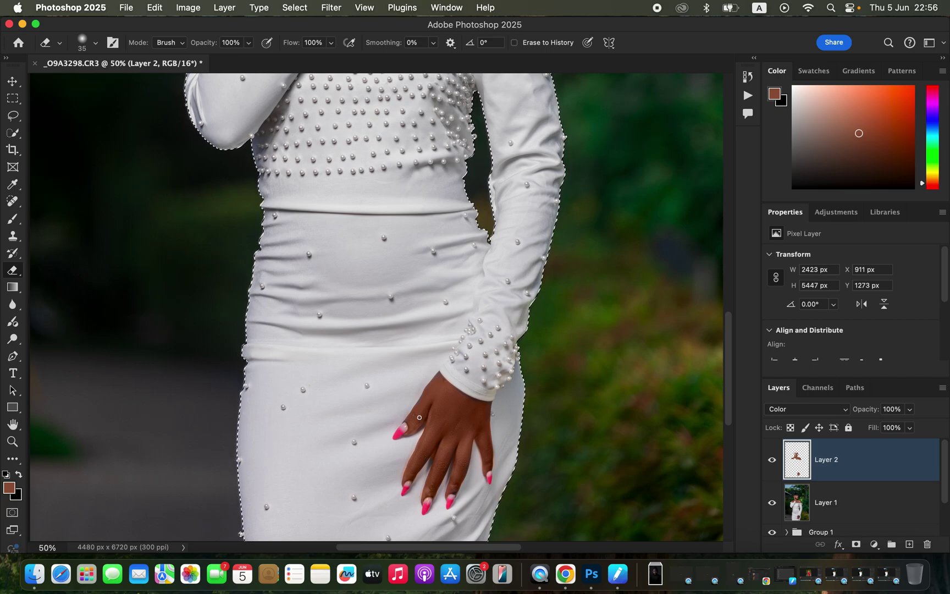
key("b")
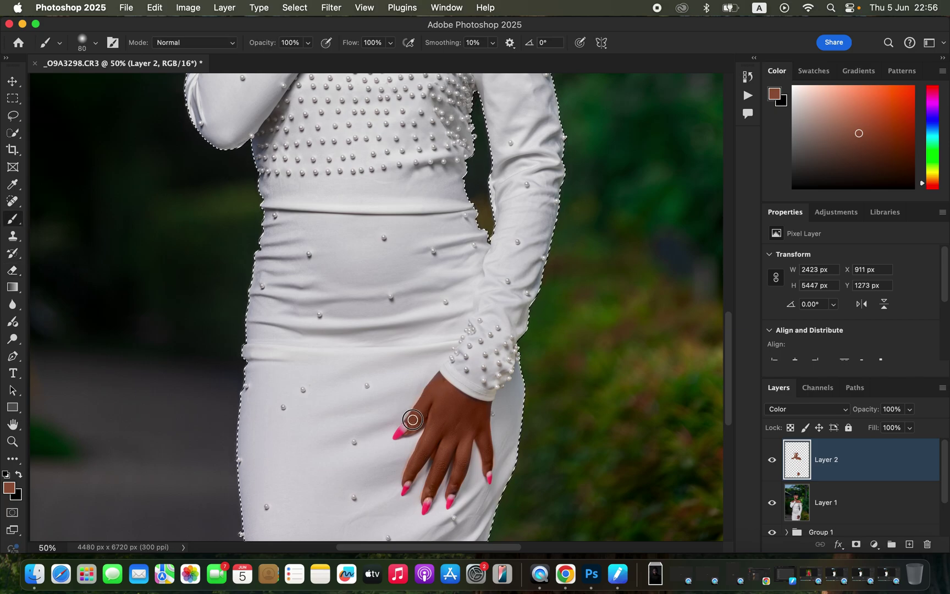
scroll(526, 269, "up", 8)
scroll(532, 335, "up", 5)
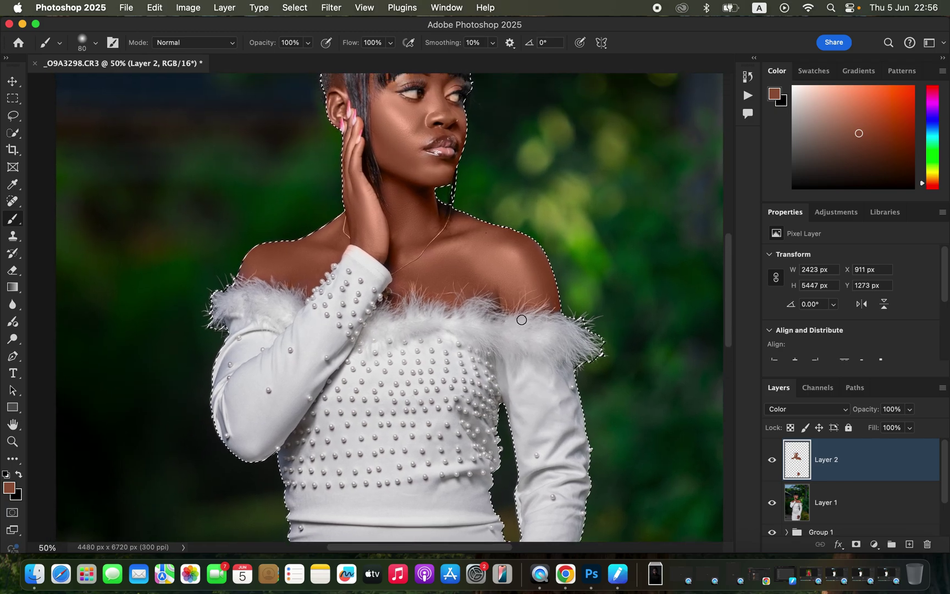
left_click_drag(499, 284, 513, 356)
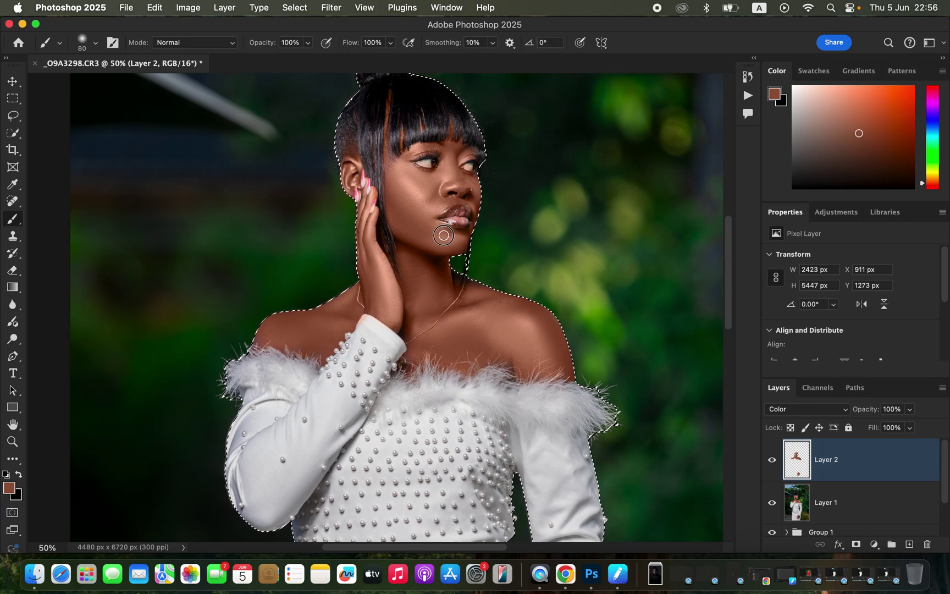
- At 100% zoom, erase the skin tint spilled onto the sleeve's top edge
key("e")
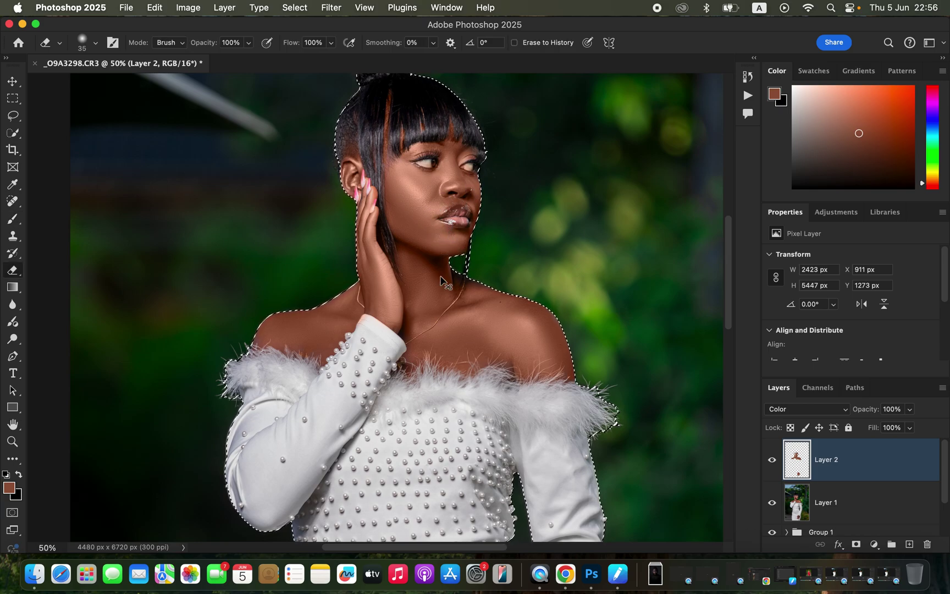
key("super+equal")
key("super+equal")
left_click_drag(500, 271, 468, 343)
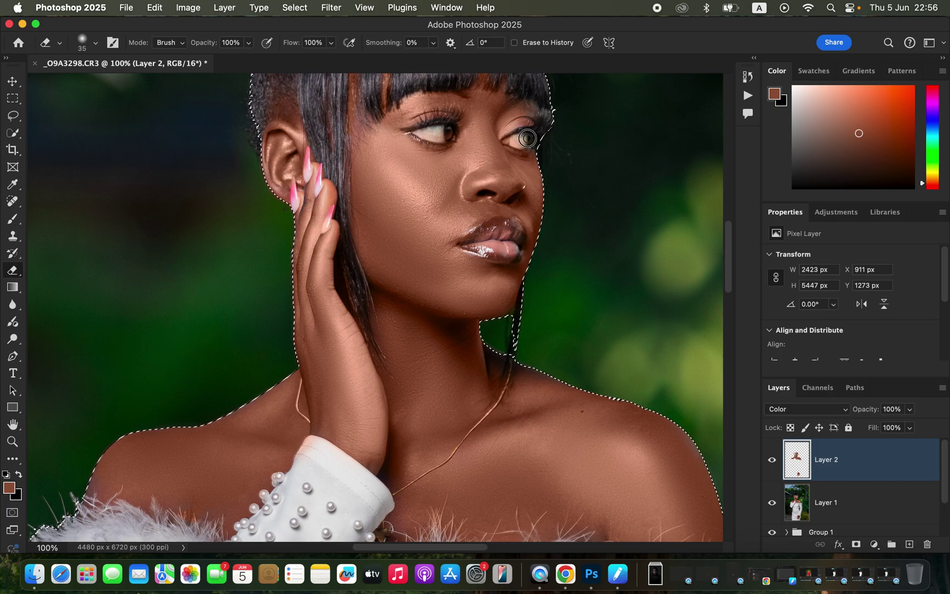
key("b")
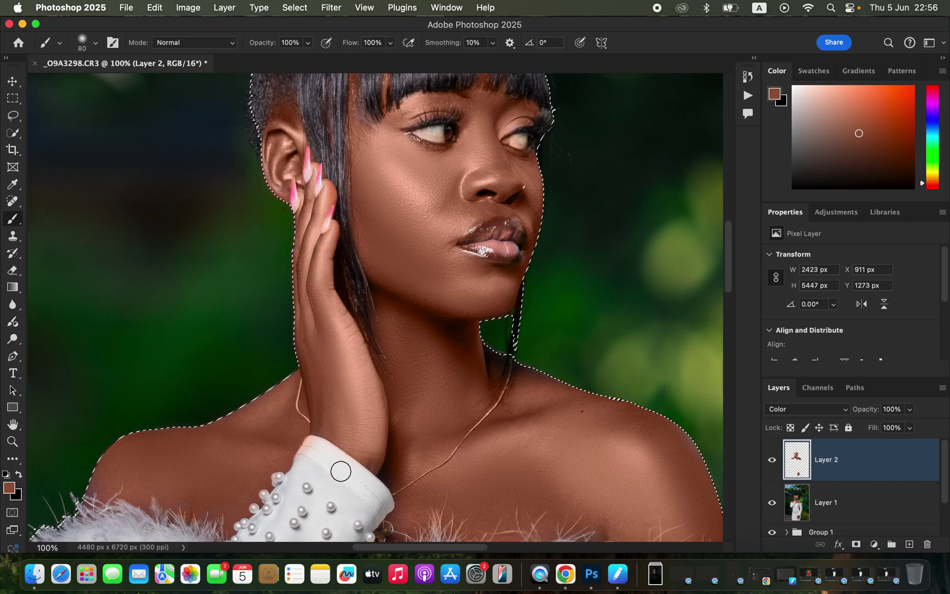
key("e")
left_click_drag(307, 446, 316, 443)
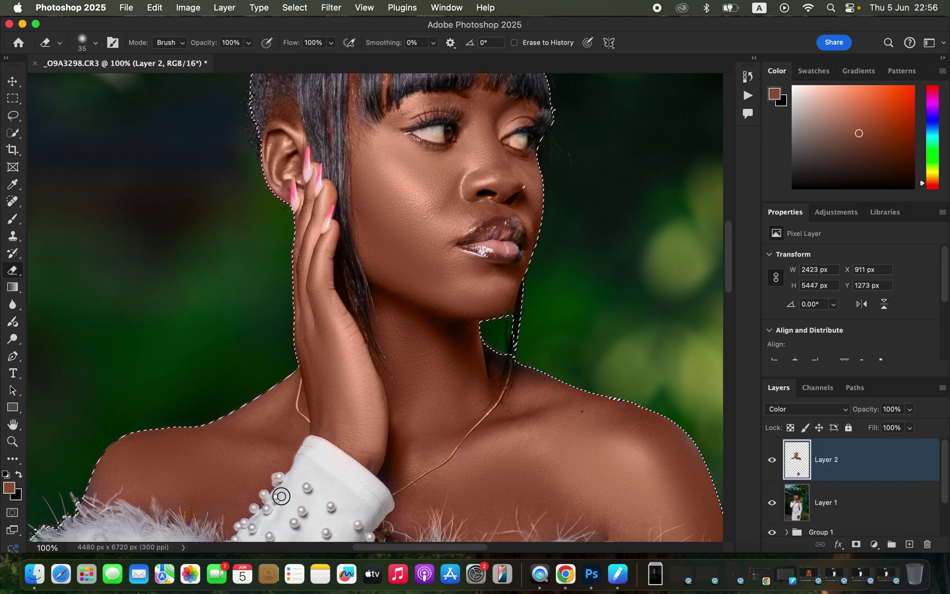
key("super+minus")
key("super+minus")
key("super+minus")
key("super+minus")
key("super+minus")
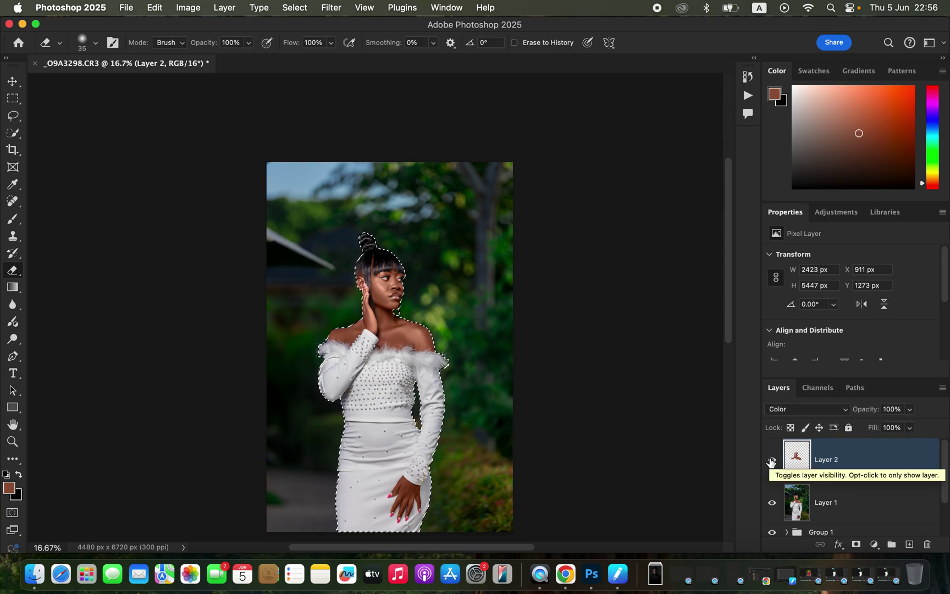
- Deselect the woman and lower Layer 2's opacity to 83%
key("super+d")
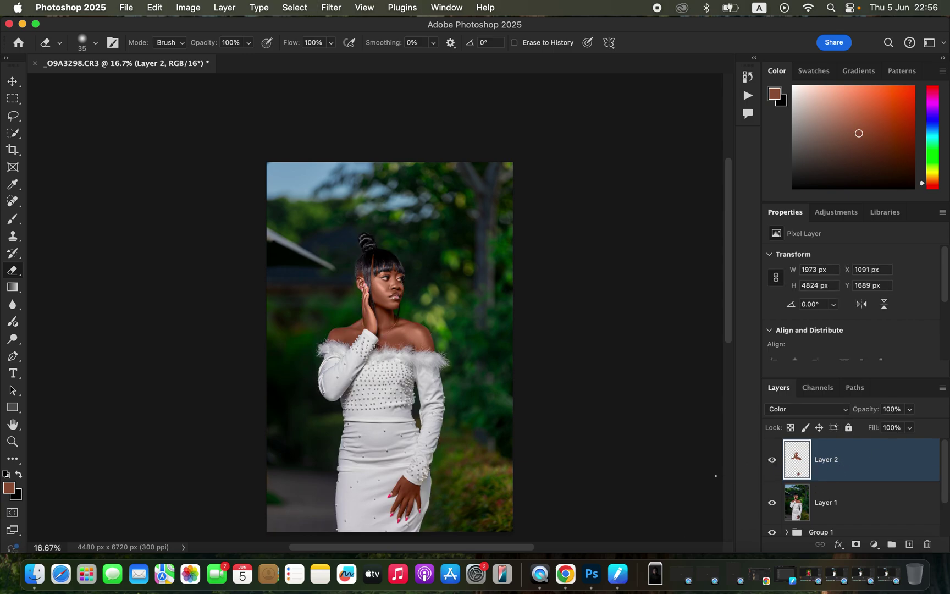
left_click(910, 409)
left_click_drag(908, 427, 900, 426)
- Add a Hue/Saturation adjustment layer with Reds Lightness at -4
left_click(874, 544)
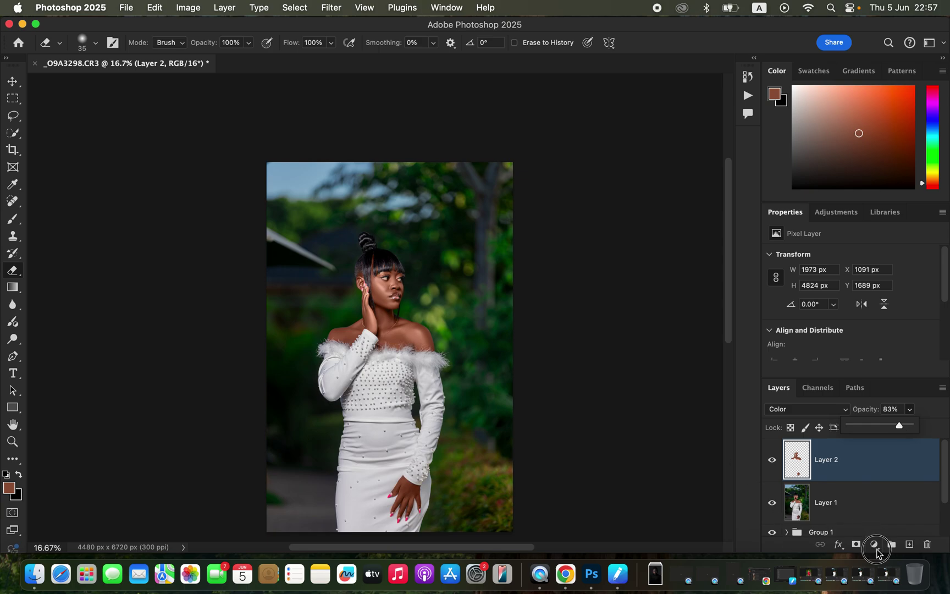
left_click(896, 419)
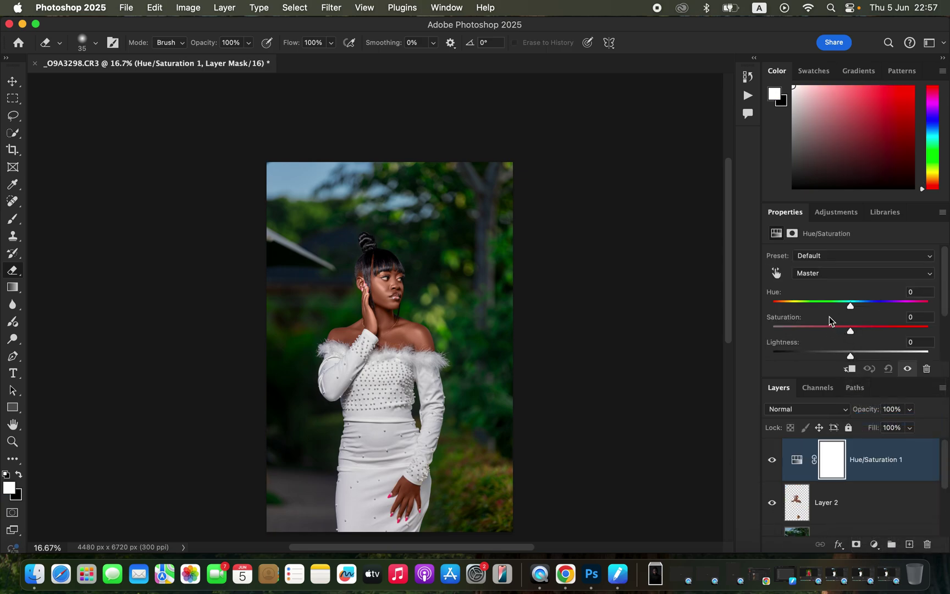
left_click(849, 278)
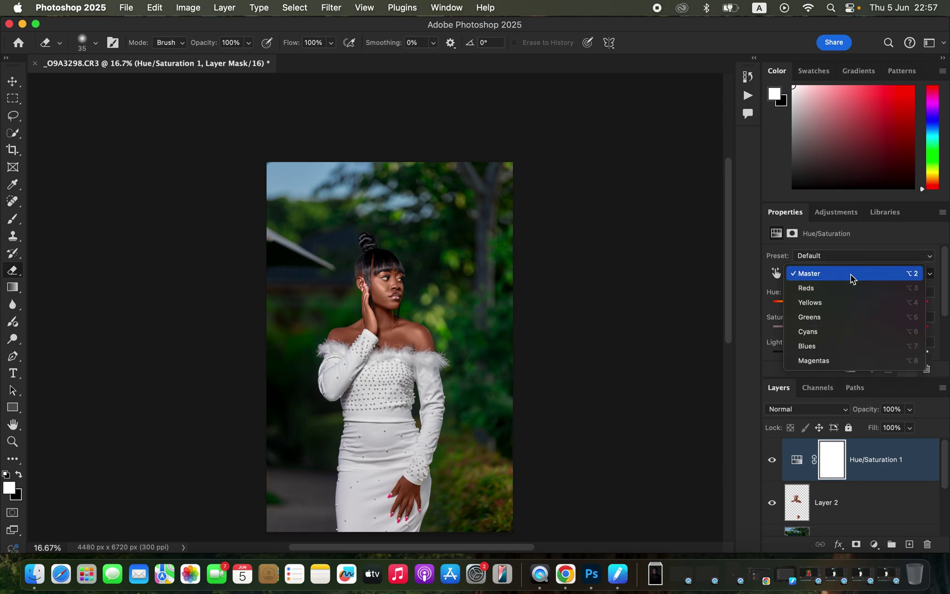
left_click(848, 287)
left_click_drag(851, 356, 850, 357)
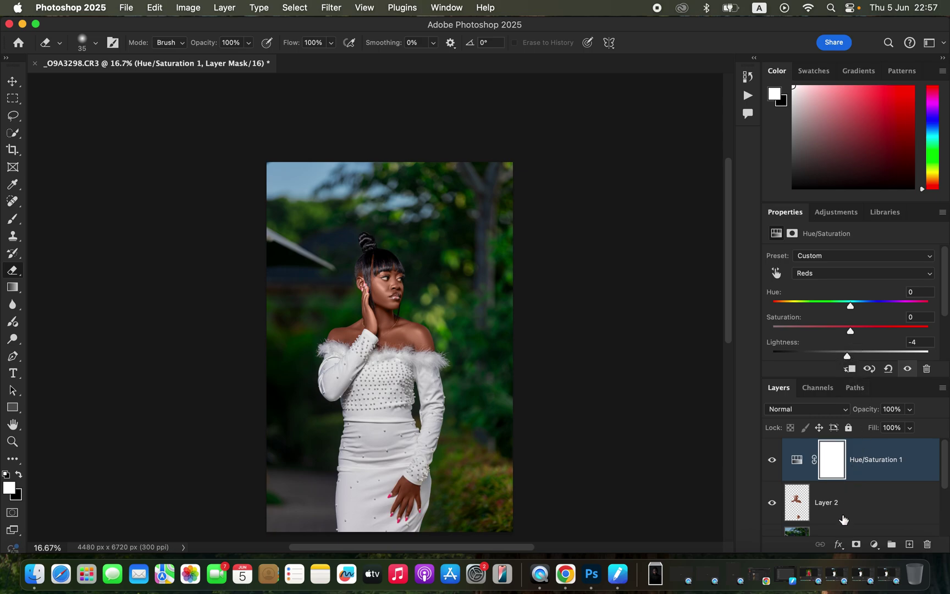
left_click(874, 544)
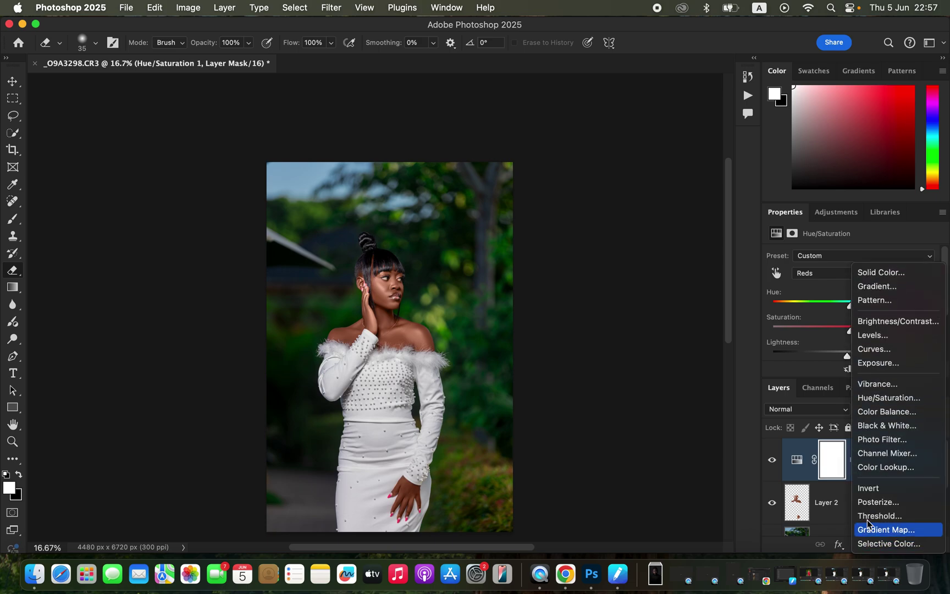
- Add a Black & White adjustment layer in Multiply mode at a few percent opacity
left_click(887, 425)
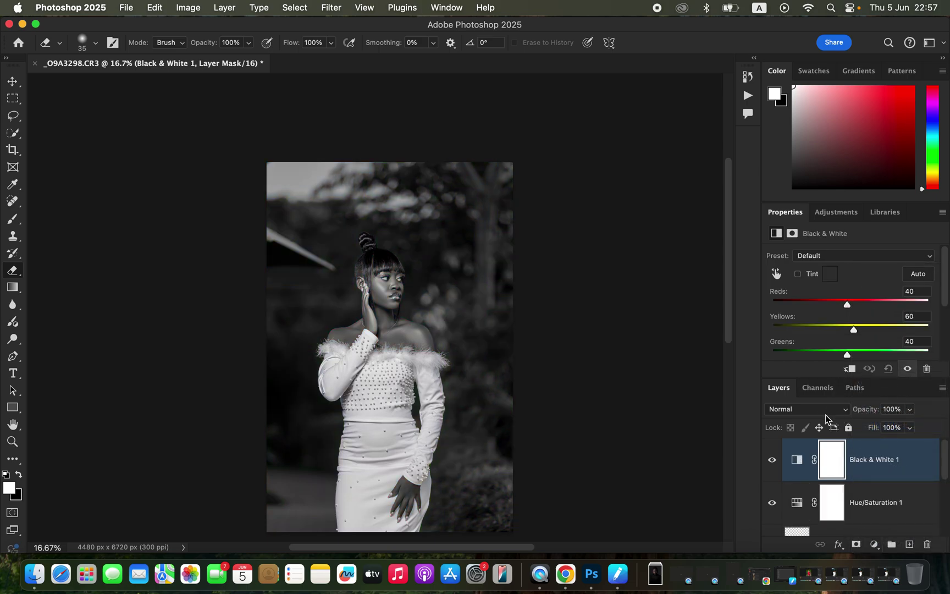
left_click(796, 409)
left_click(784, 459)
left_click(910, 408)
left_click_drag(913, 424, 857, 434)
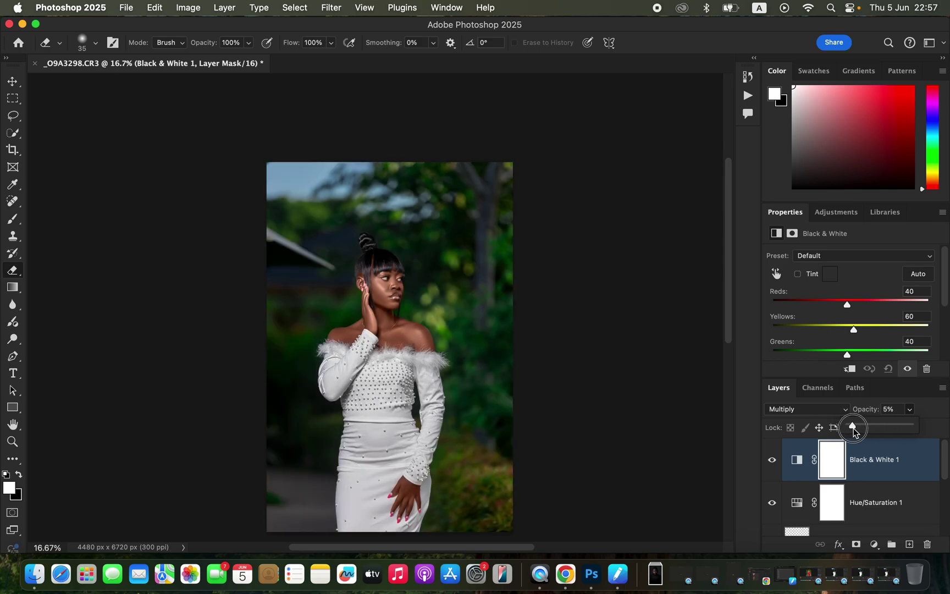
left_click(852, 428)
- Add a Selective Color layer adding Cyan +9 to the Blacks, comparing before and after
left_click(874, 545)
left_click(889, 543)
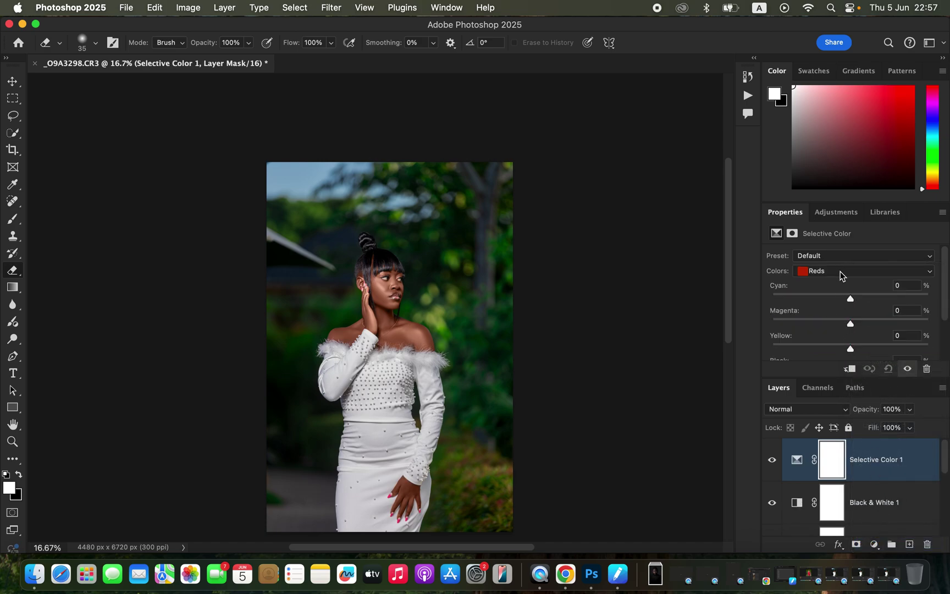
left_click(848, 269)
left_click(848, 346)
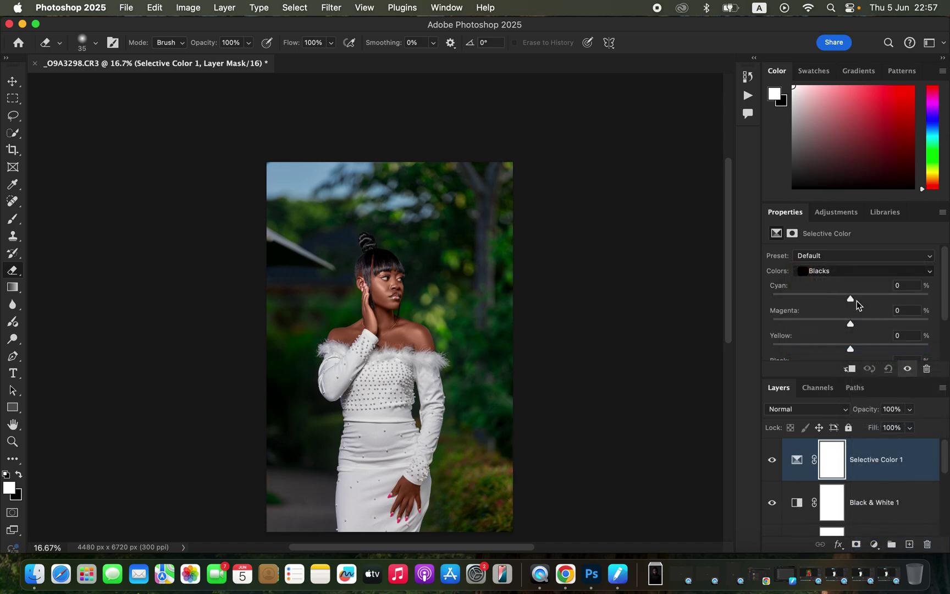
left_click_drag(851, 298, 859, 300)
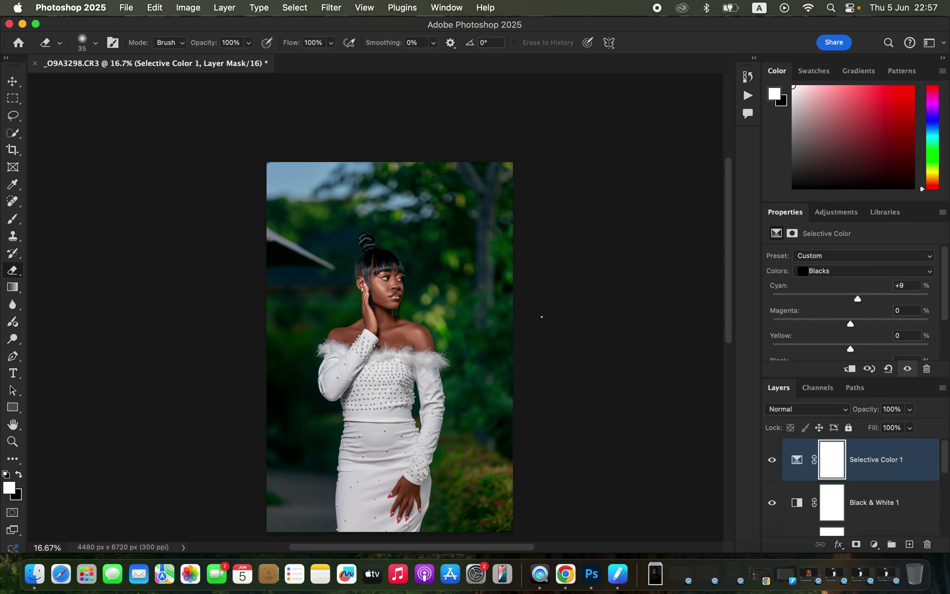
left_click(772, 460)
left_click(772, 460)
- Set Selective Color Whites Yellow to -64 and compare the result
left_click(847, 271)
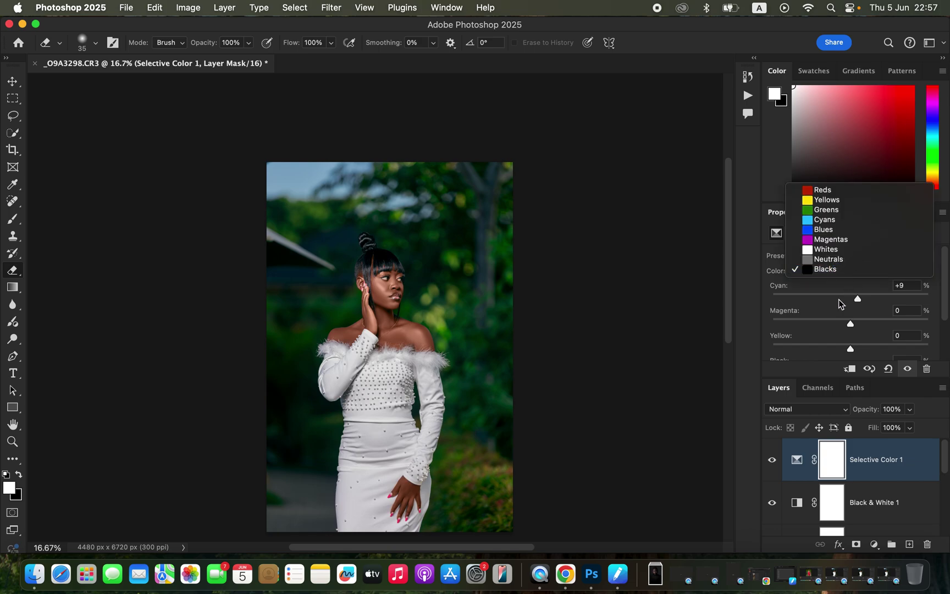
left_click(841, 250)
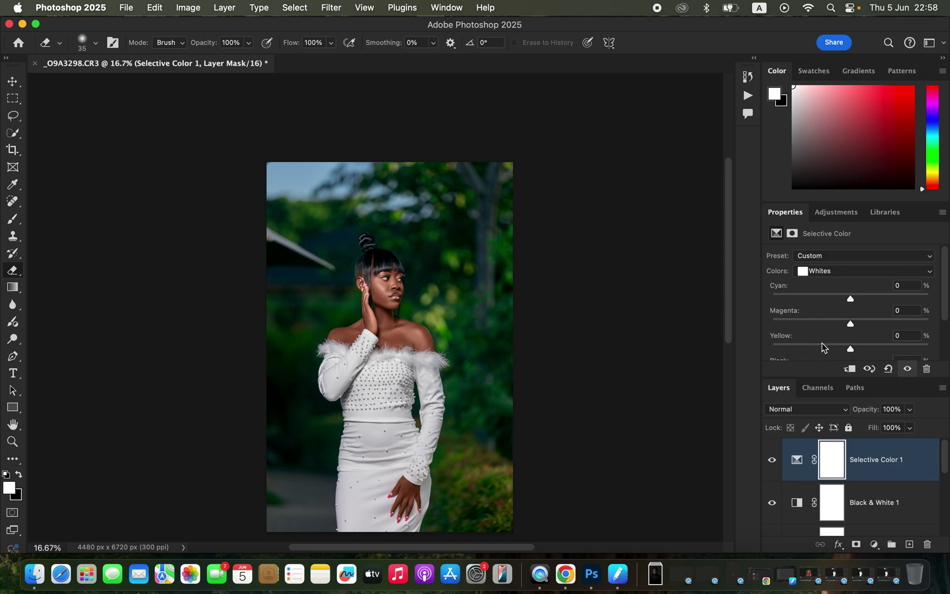
left_click_drag(851, 349, 801, 356)
left_click(772, 462)
left_click(772, 464)
key("super+equal")
key("super+equal")
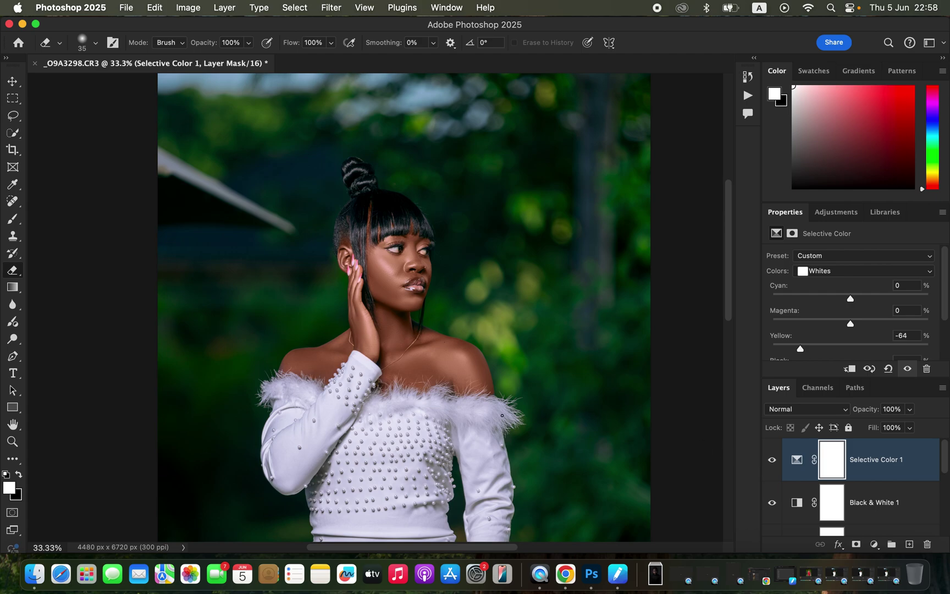
scroll(477, 412, "down", 5)
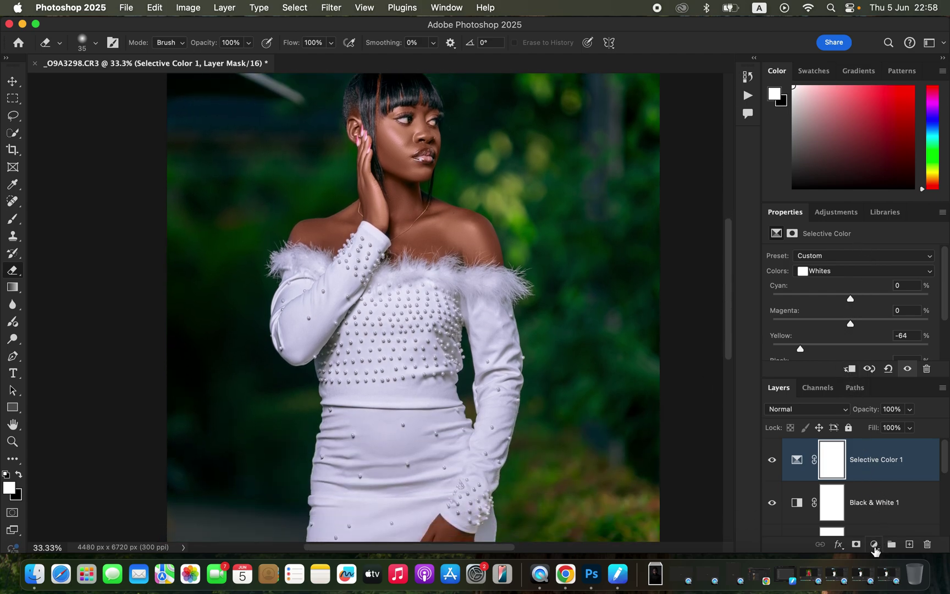
- Add a Hue/Saturation layer with Master Saturation -79 and invert its mask to black
left_click(874, 544)
left_click(888, 419)
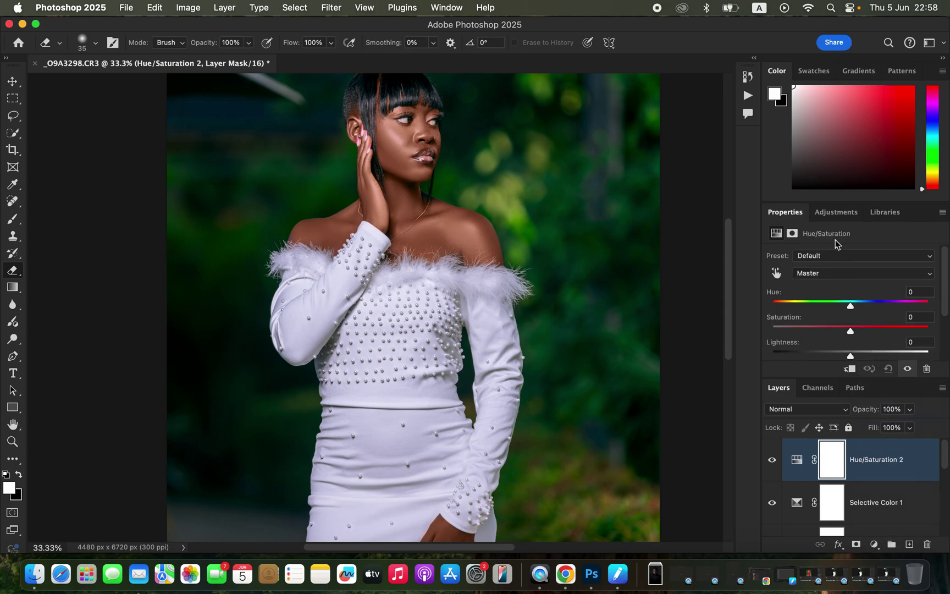
left_click(829, 275)
left_click(829, 275)
left_click_drag(826, 328, 790, 332)
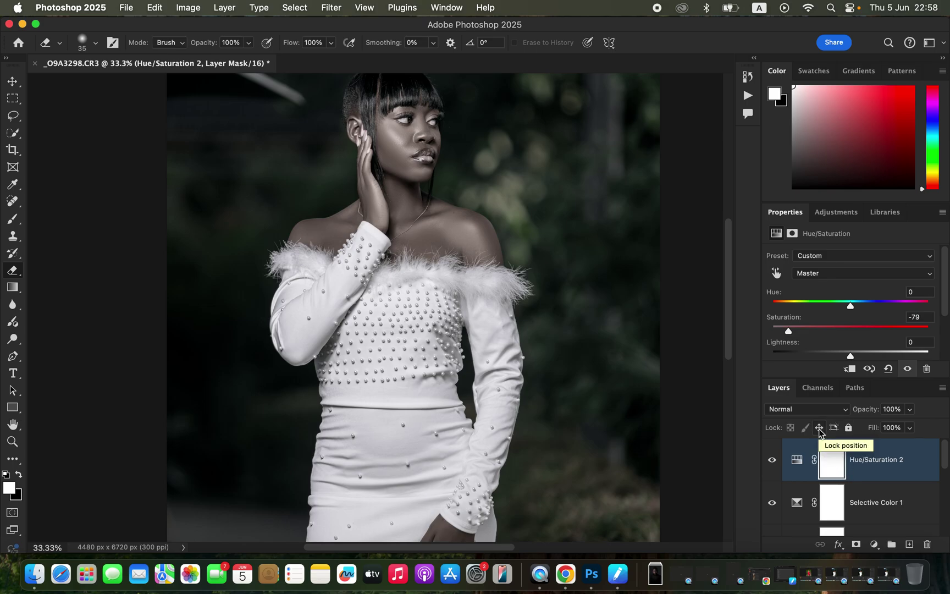
key("super+i")
- Paint white on the mask over both eye whites with a half-size brush
key("super+=")
key("super+=")
key("super+=")
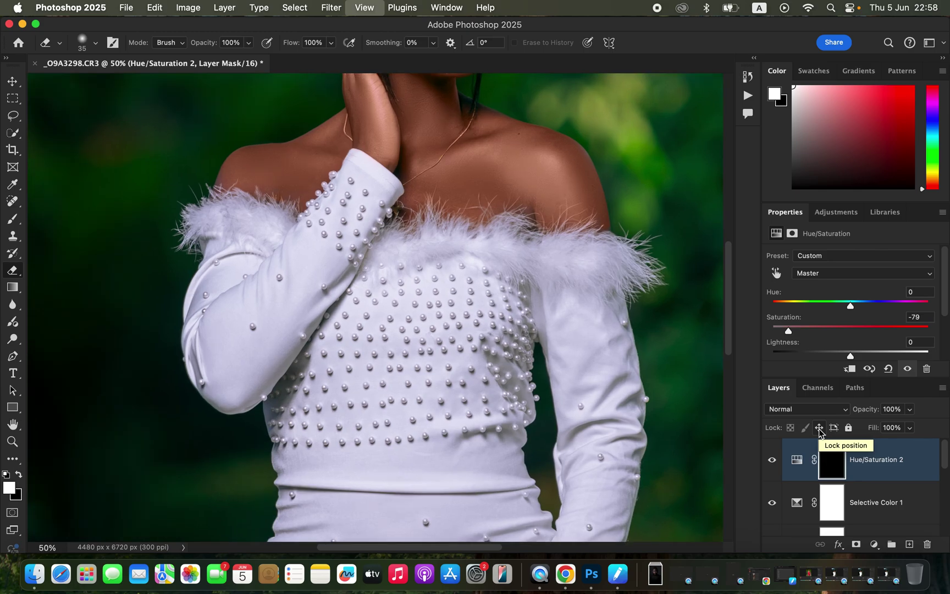
key("b")
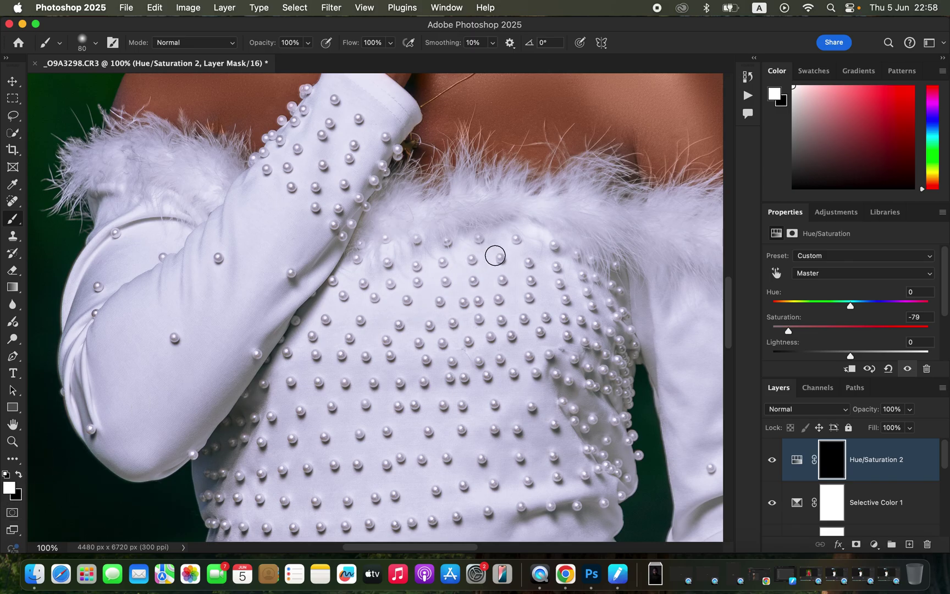
scroll(523, 253, "up", 5)
scroll(522, 282, "up", 10)
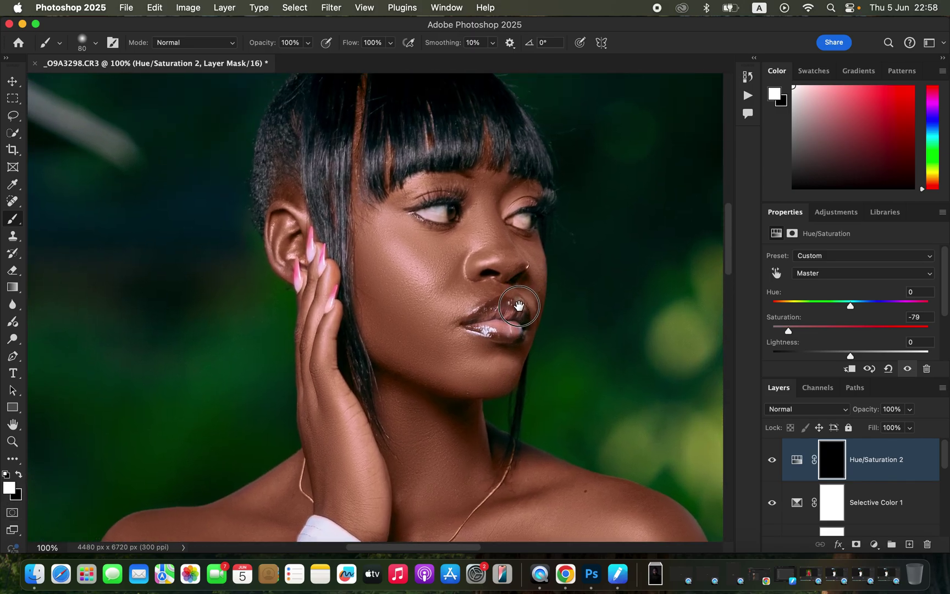
key("bracketleft")
key("bracketleft")
key("bracketleft")
key("bracketleft")
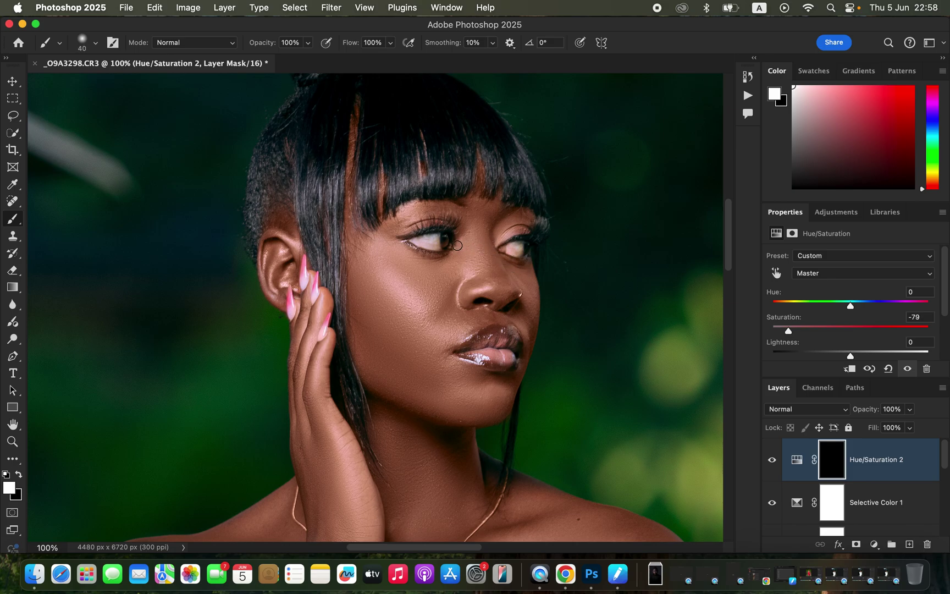
mouse_move(436, 241)
left_mouse_down()
mouse_move(425, 242)
mouse_move(435, 241)
left_mouse_up()
left_click_drag(518, 245, 414, 242)
key("super+minus")
key("super+minus")
key("super+minus")
key("super+minus")
key("super+minus")
key("super+minus")
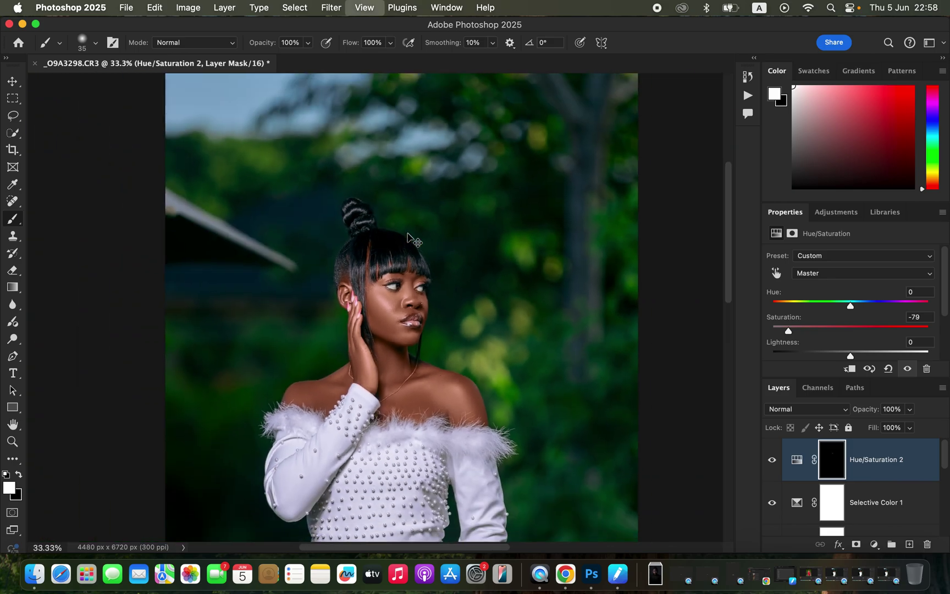
key("super+plus")
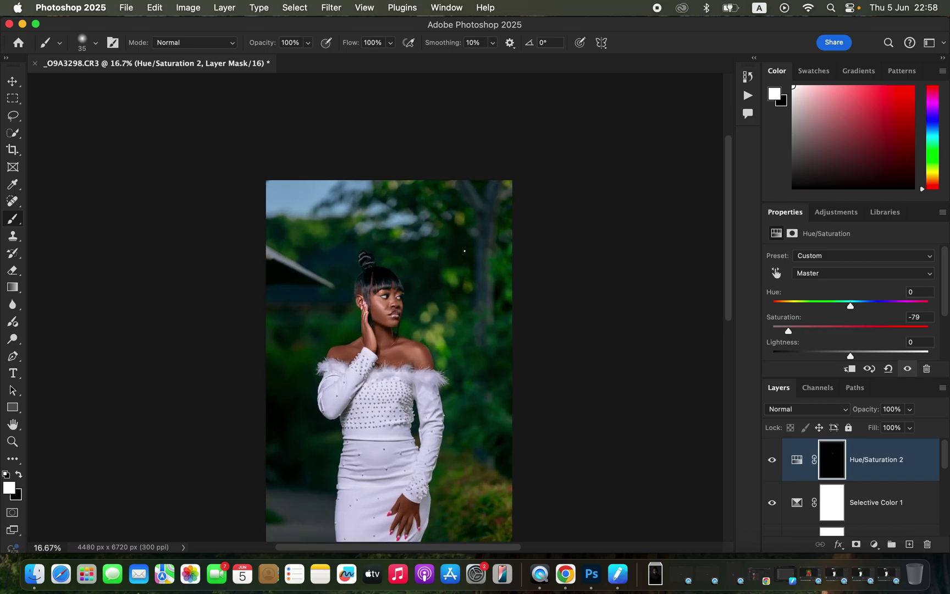
scroll(458, 290, "down", 3)
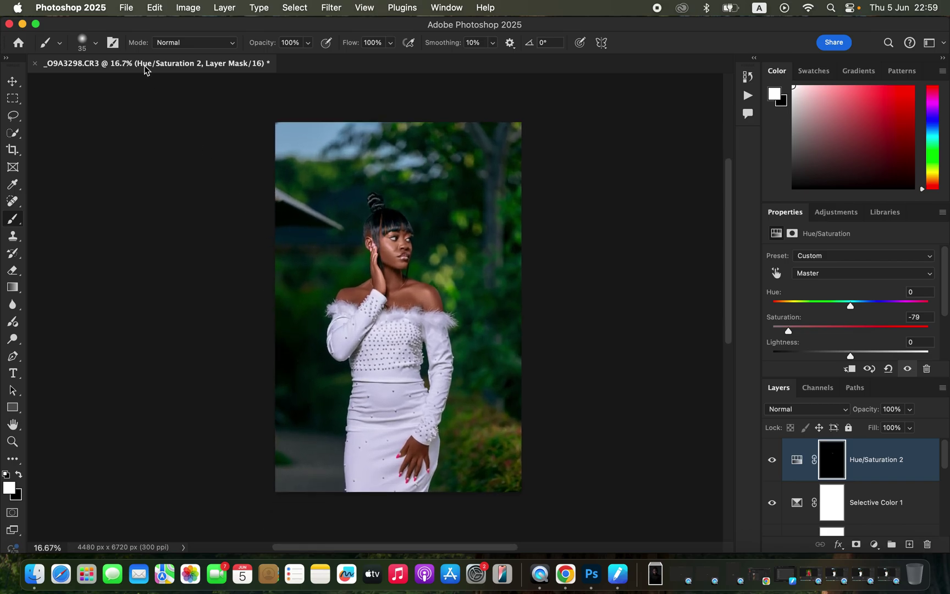
left_click(130, 8)
- Open Export As and set JPG quality 7 with Bicubic Sharper resampling
mouse_move(153, 218)
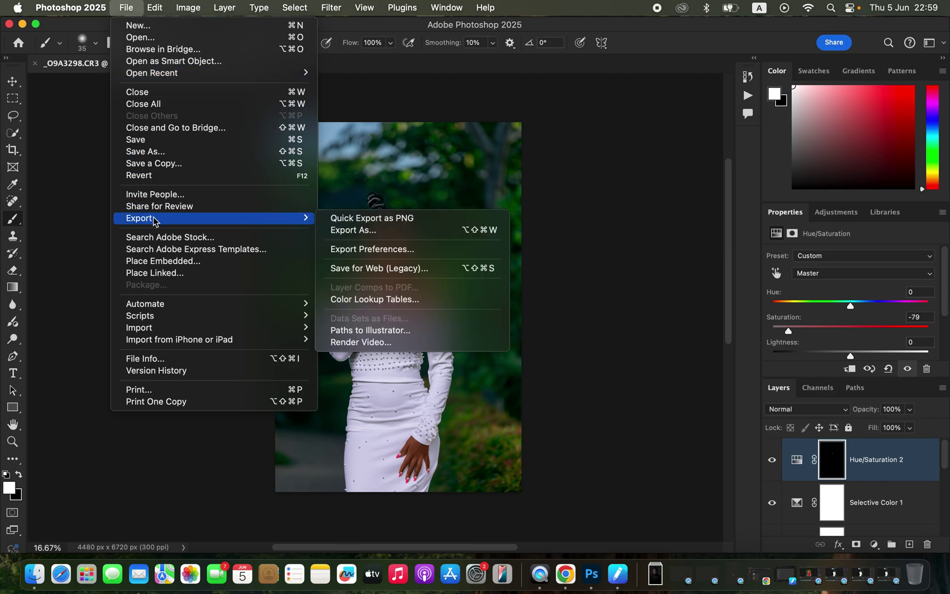
left_click(408, 220)
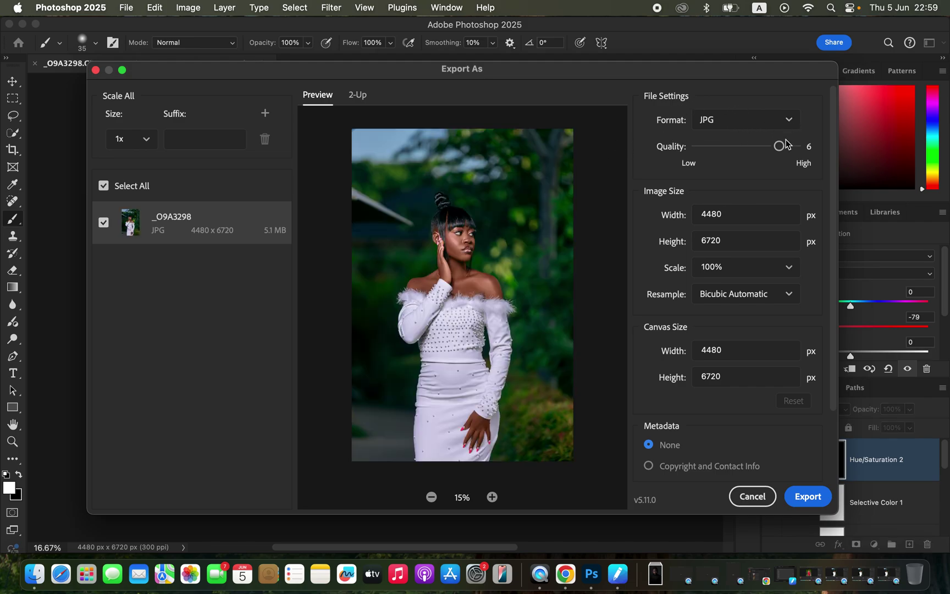
left_click_drag(788, 150, 800, 146)
left_click(760, 302)
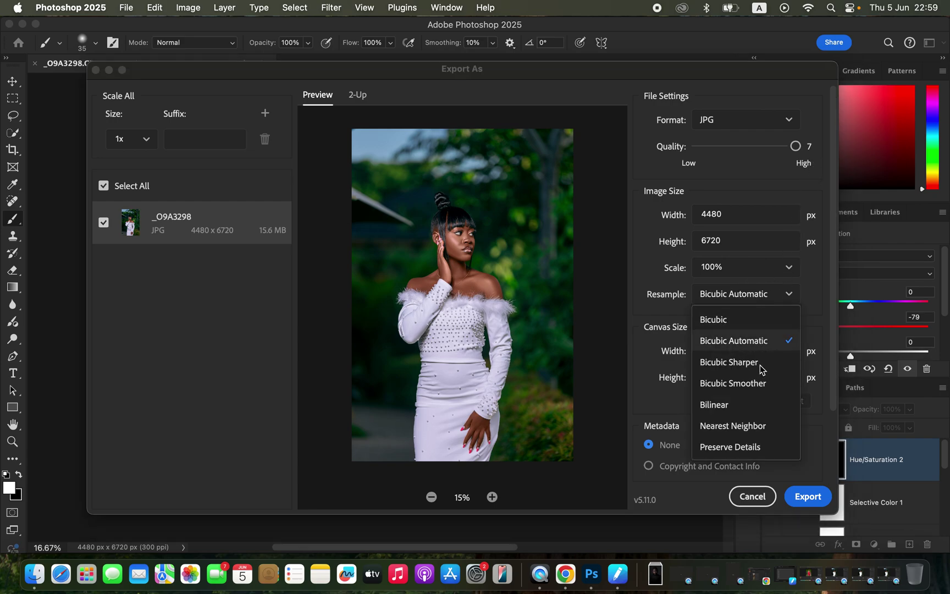
left_click(762, 364)
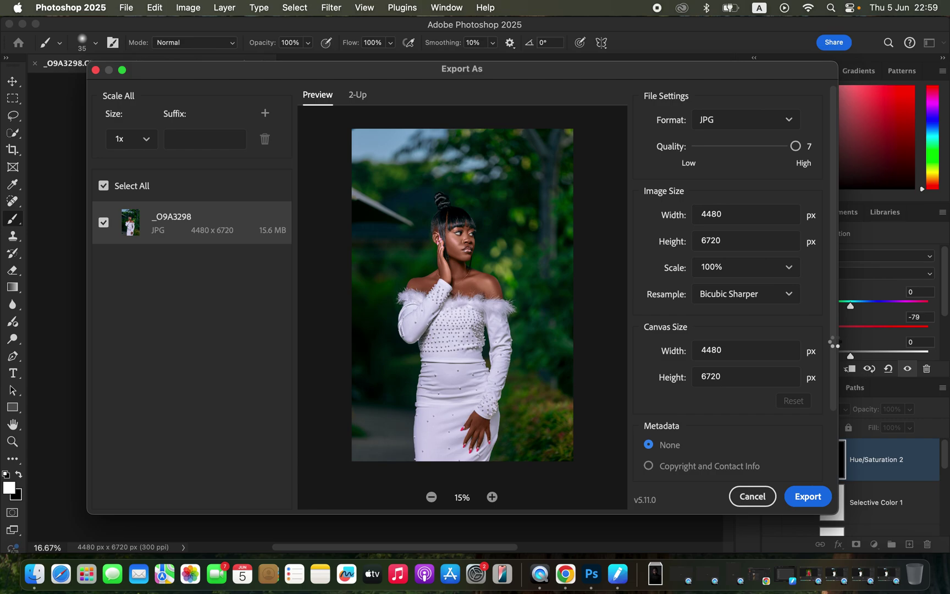
- Export the full-size JPG and save it to the Desktop
scroll(829, 374, "down", 4)
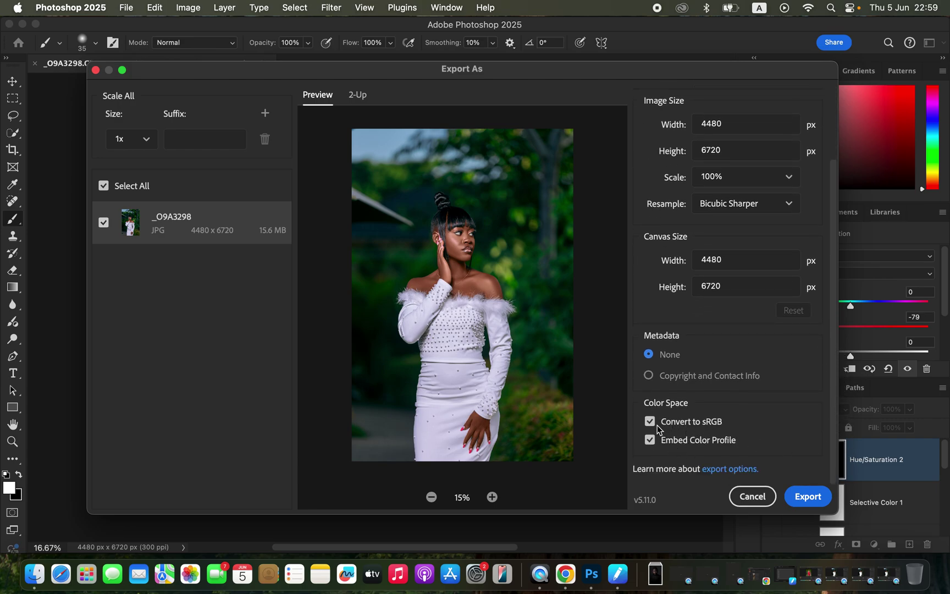
left_click(800, 499)
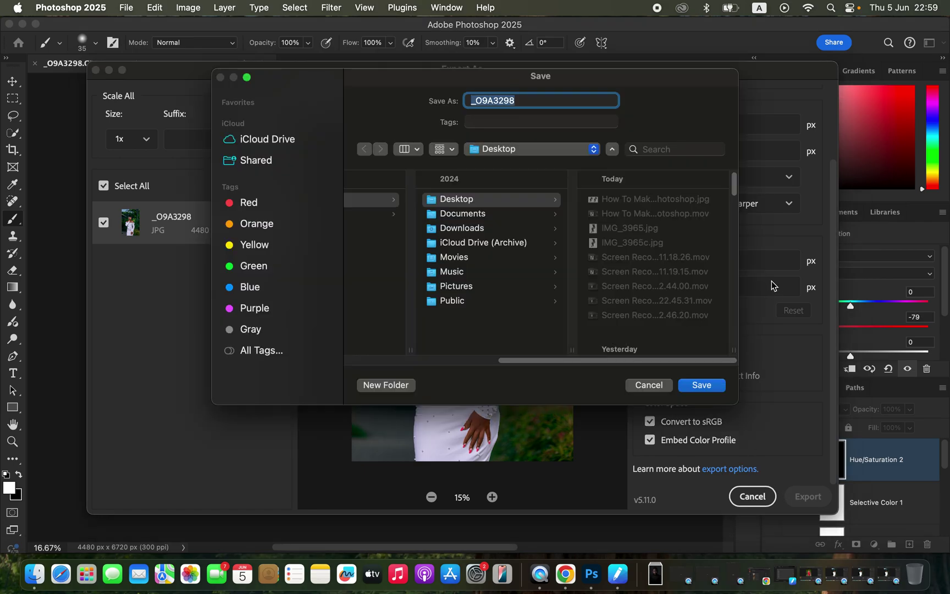
left_click(703, 387)
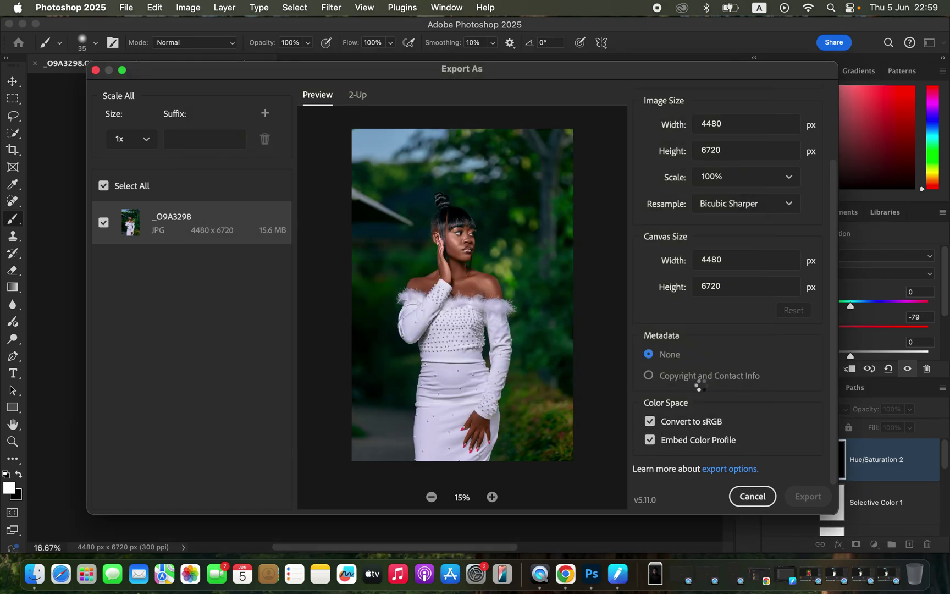